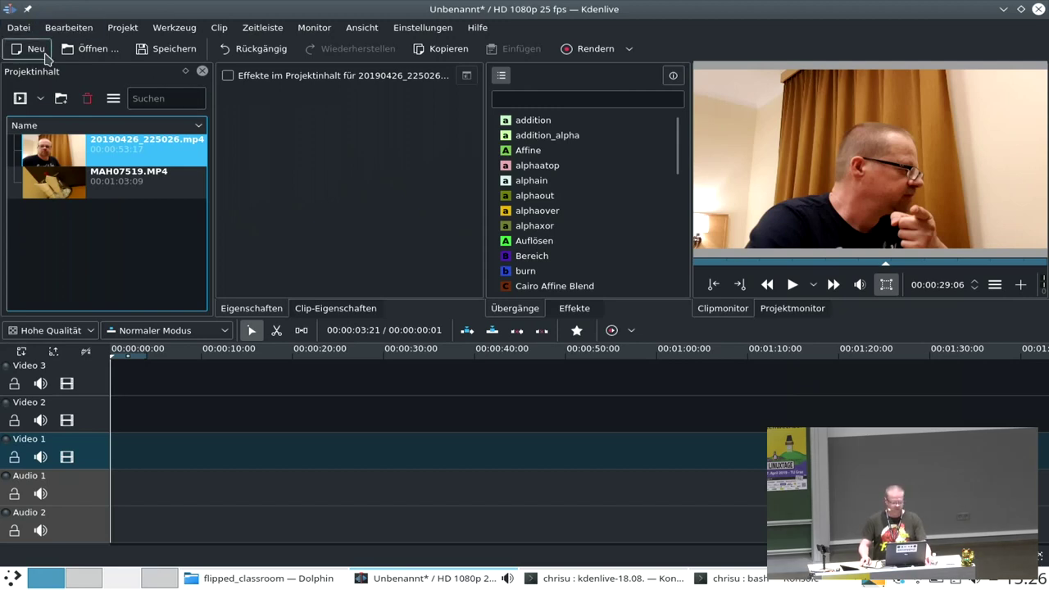
- Import Chrisu.svg and Titel.svg from the linuxtage/assets folder into the project as clips
{"action": "left_click", "coordinate": [40, 101]}
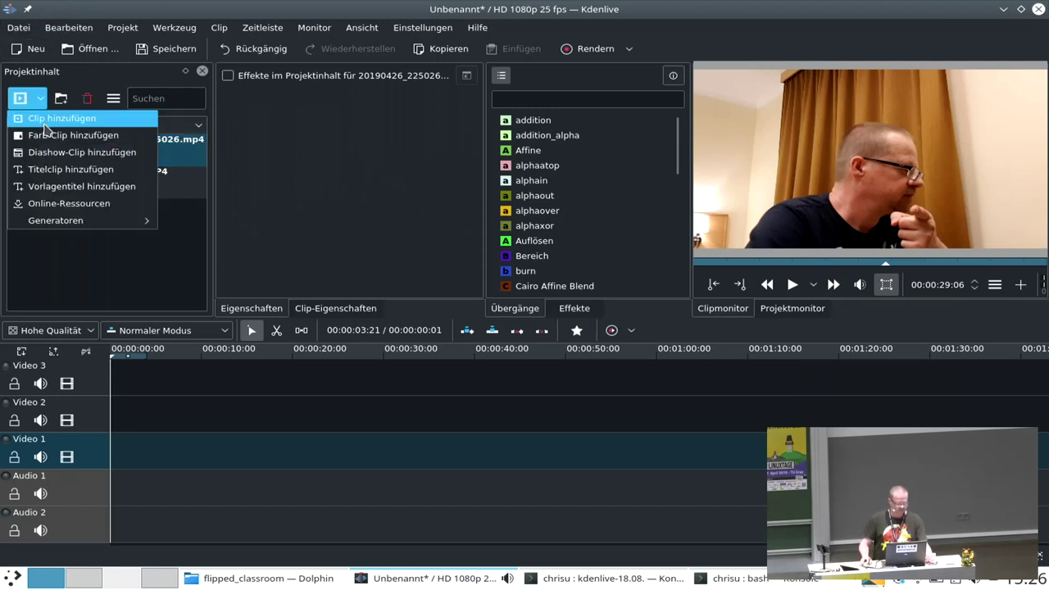
{"action": "left_click", "coordinate": [44, 120]}
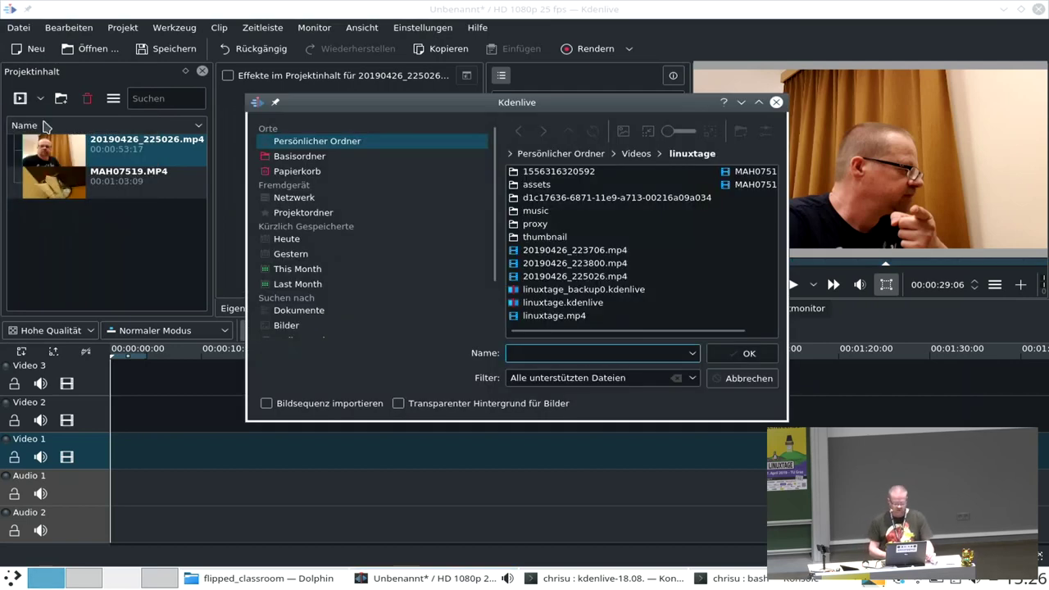
{"action": "double_click", "coordinate": [544, 188]}
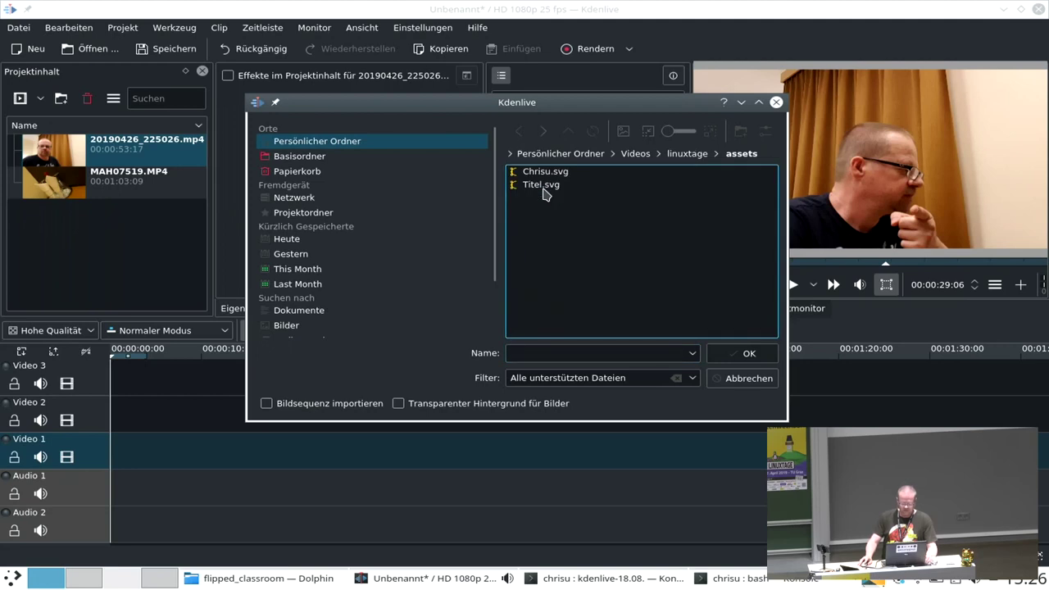
{"action": "left_click", "coordinate": [545, 172]}
{"action": "left_click", "coordinate": [541, 184], "text": "shift"}
{"action": "left_click", "coordinate": [749, 354]}
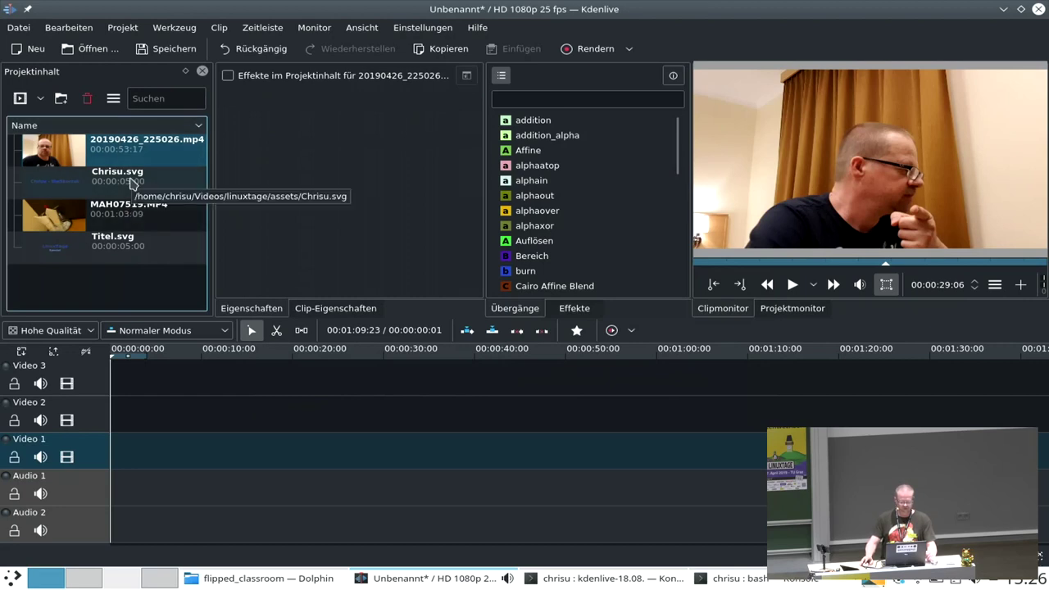
- Preview the source clip 20190426_225026.mp4 and set its in point at 00:00:10:11
{"action": "left_click", "coordinate": [110, 145]}
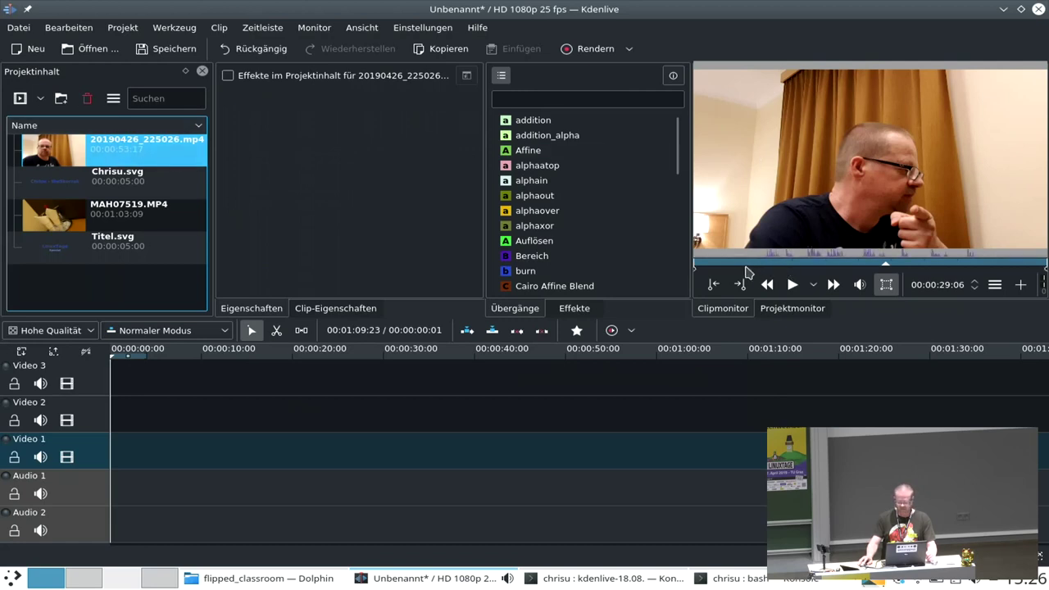
{"action": "left_click", "coordinate": [789, 287]}
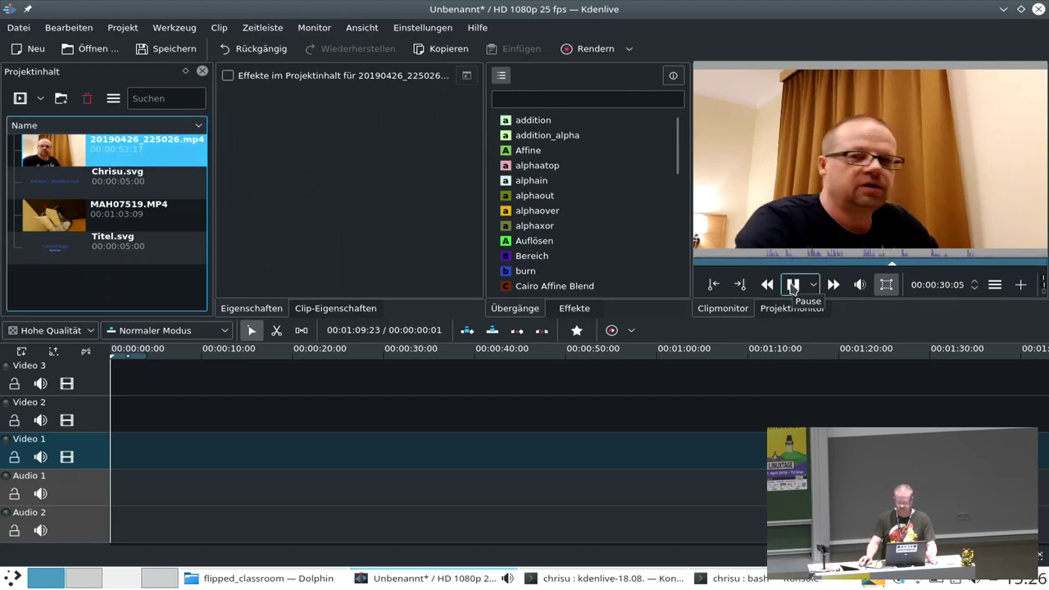
{"action": "left_click", "coordinate": [791, 287]}
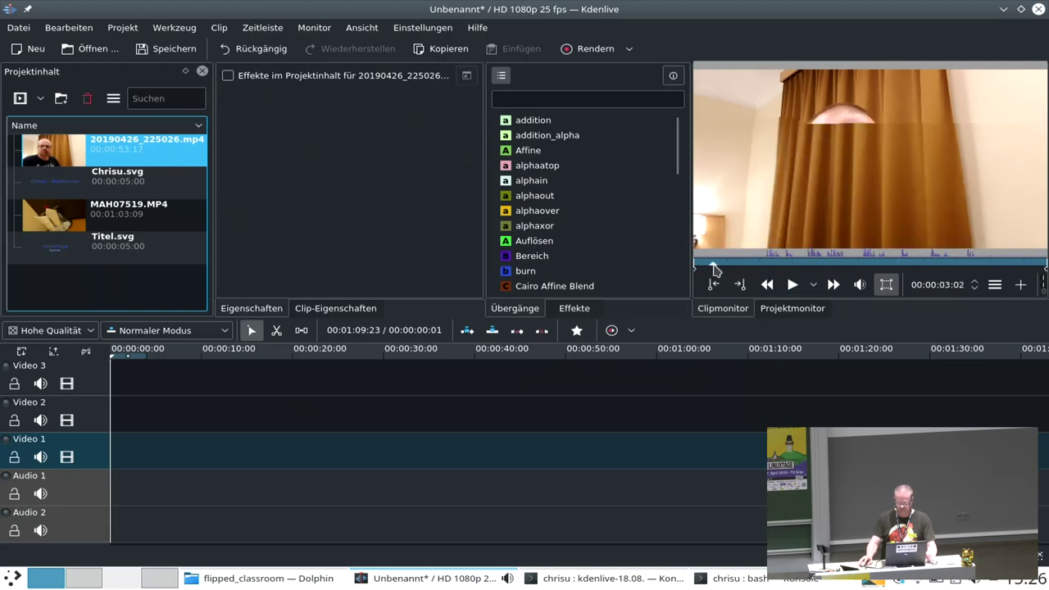
{"action": "left_click", "coordinate": [714, 264]}
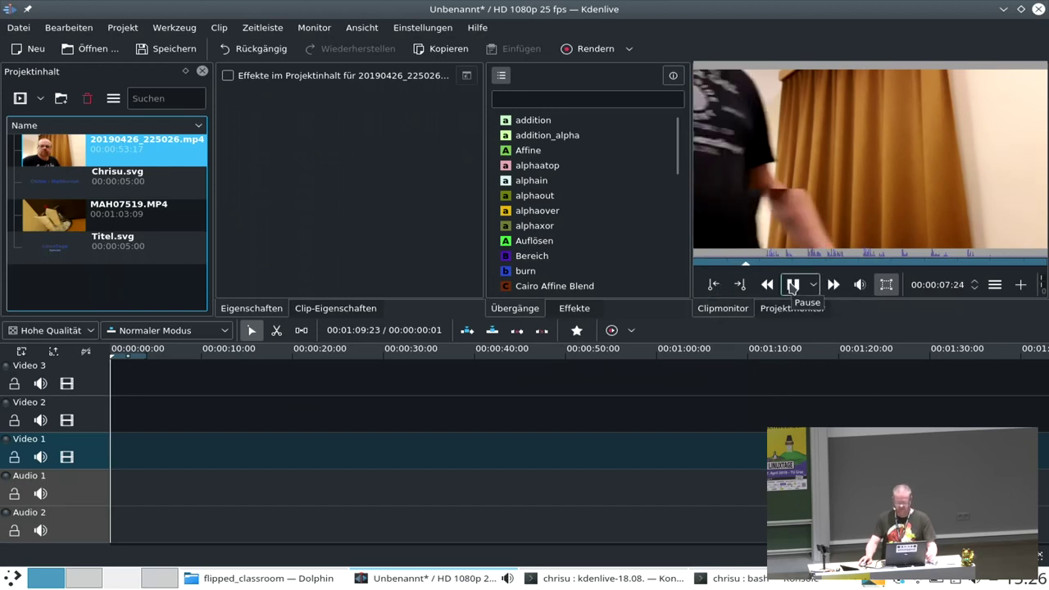
{"action": "left_click", "coordinate": [792, 286]}
{"action": "left_click", "coordinate": [714, 286]}
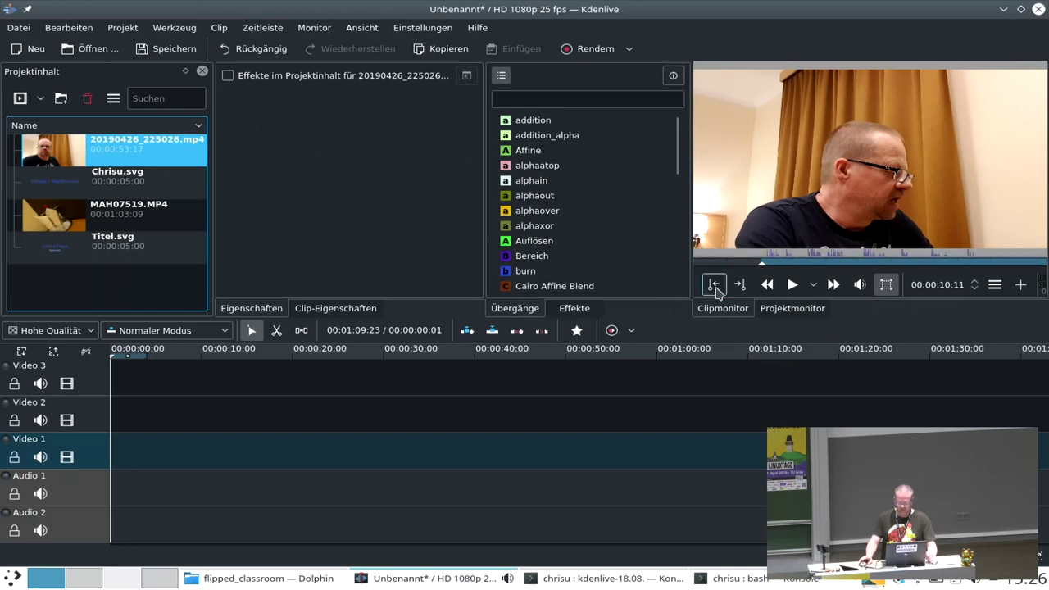
- Find the end of the usable footage in 20190426_225026.mp4 and set its out point at 00:00:44:14
{"action": "left_click", "coordinate": [989, 265]}
{"action": "left_click", "coordinate": [793, 285]}
{"action": "left_click", "coordinate": [793, 287]}
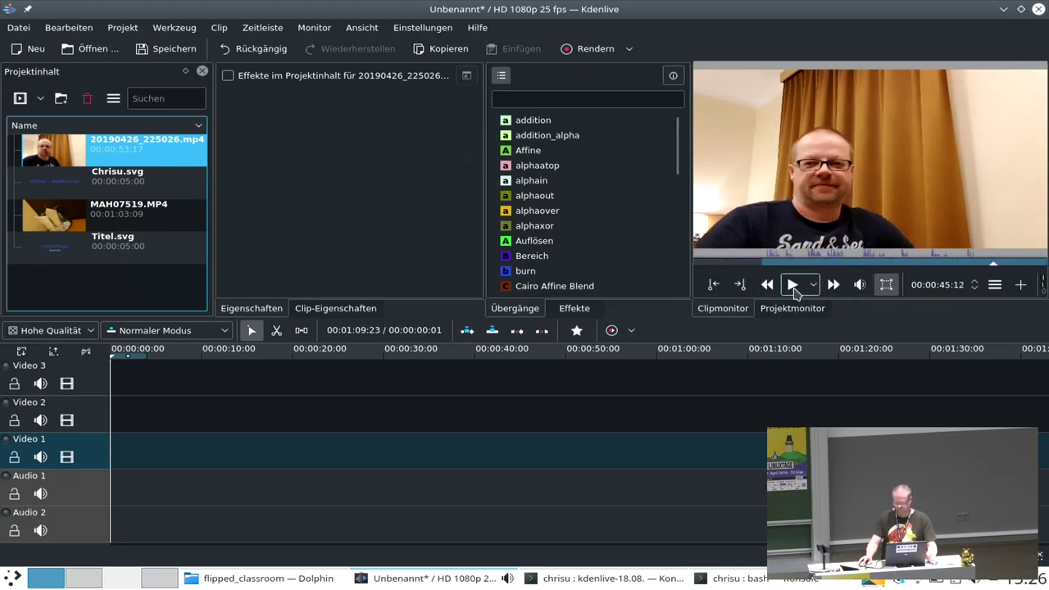
{"action": "key", "text": "Left"}
{"action": "key", "text": "Left"}
{"action": "key", "text": "Left"}
{"action": "key", "text": "Left"}
{"action": "key", "text": "Left"}
{"action": "key", "text": "Left"}
{"action": "key", "text": "Left"}
{"action": "key", "text": "Left"}
{"action": "key", "text": "Left"}
{"action": "key", "text": "Left"}
{"action": "key", "text": "Left"}
{"action": "key", "text": "Left"}
{"action": "key", "text": "Left"}
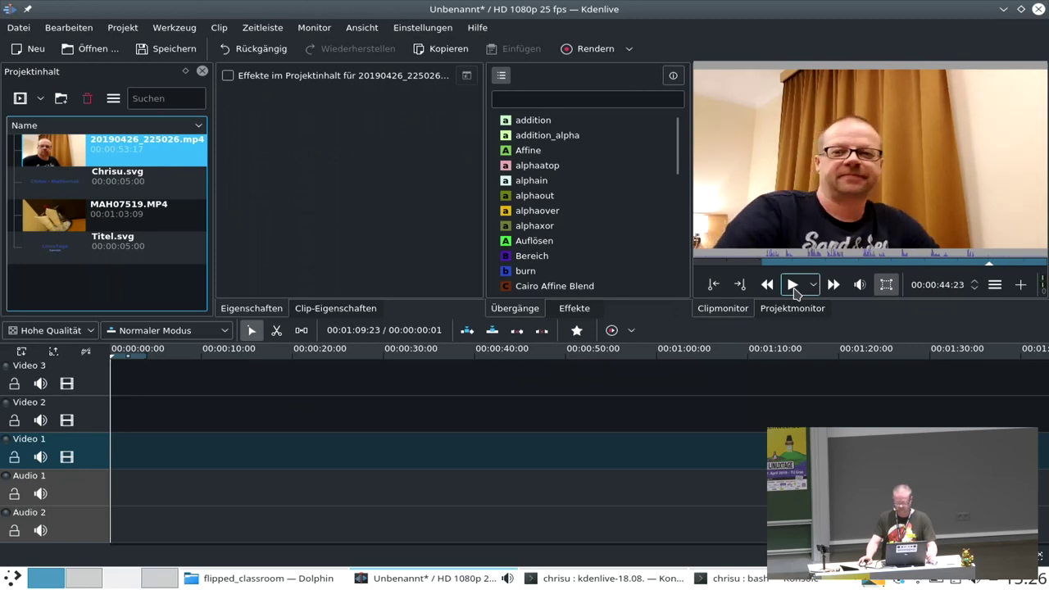
{"action": "key", "text": "Left"}
{"action": "key", "text": "Left"}
{"action": "key", "text": "Left"}
{"action": "key", "text": "Left"}
{"action": "left_click", "coordinate": [741, 285]}
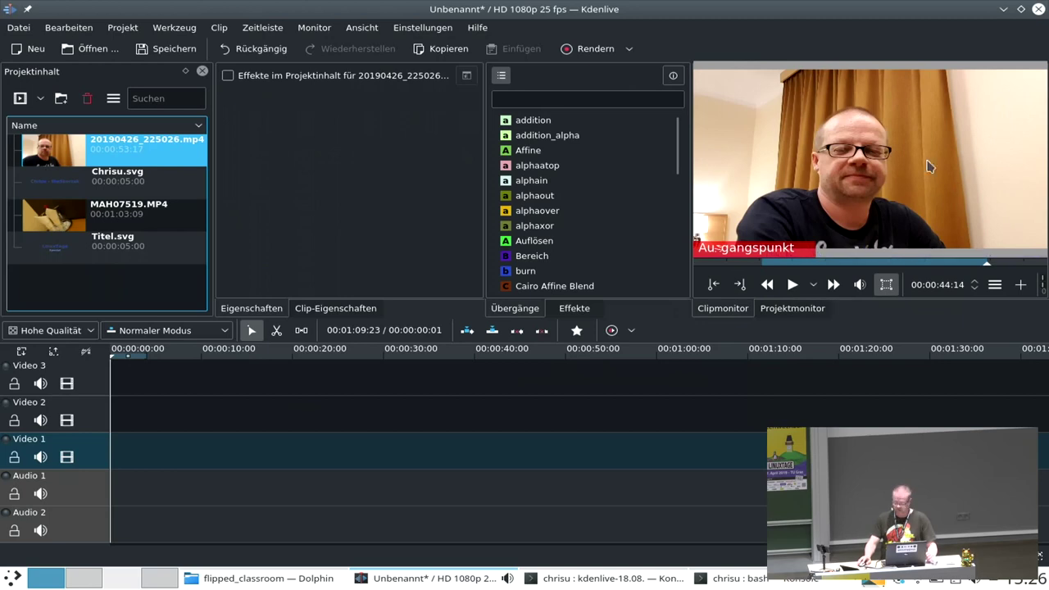
- Place the trimmed 20190426_225026.mp4 clip at the start of track Video 1 and briefly play the project
{"action": "left_click_drag", "start_coordinate": [892, 216], "coordinate": [115, 453]}
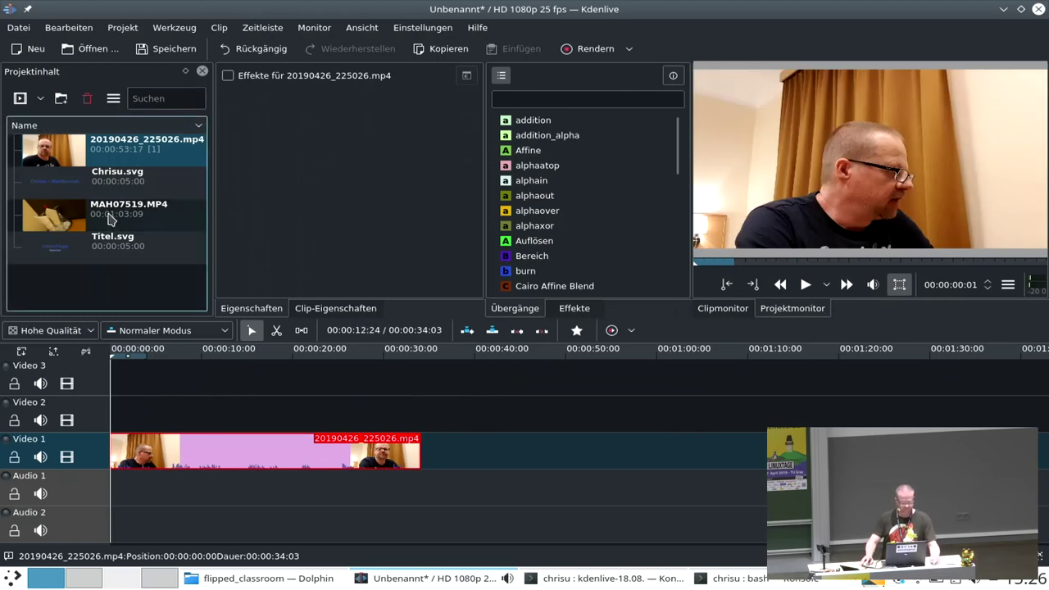
{"action": "left_click_drag", "start_coordinate": [111, 218], "coordinate": [121, 237]}
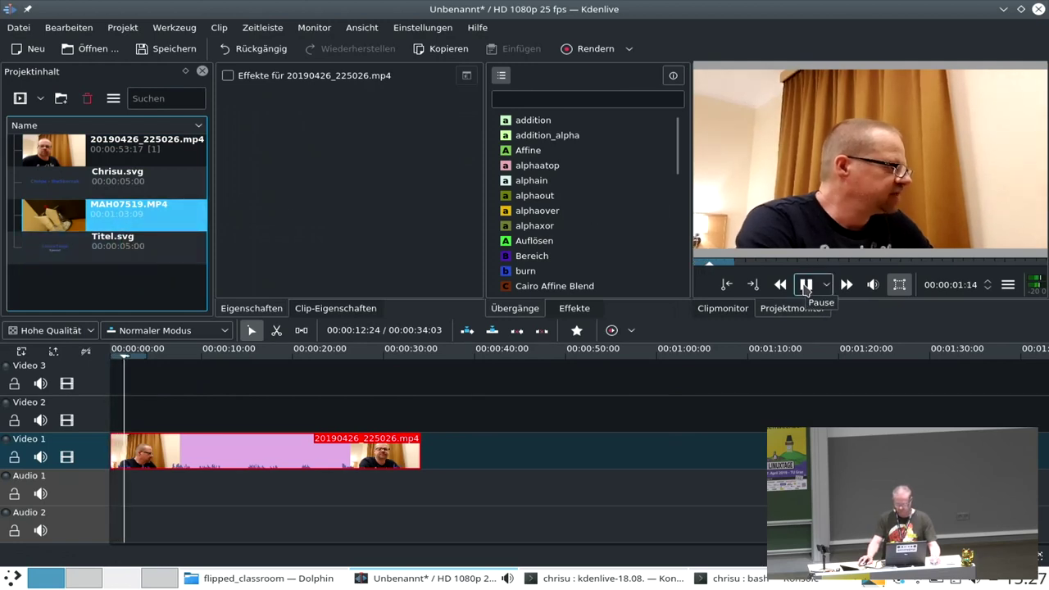
{"action": "left_click", "coordinate": [804, 286]}
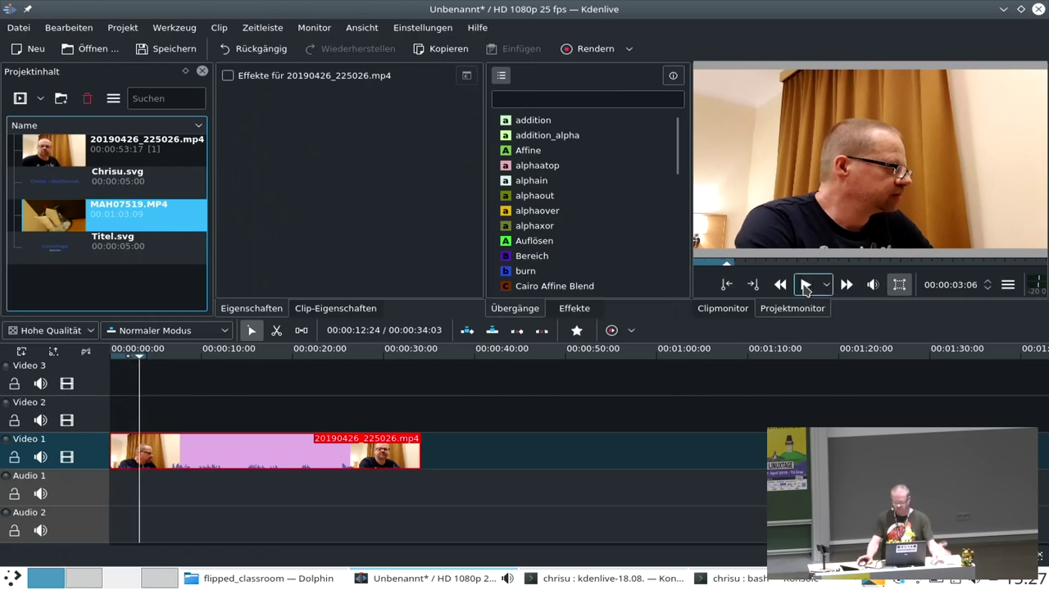
- Place the whole MAH07519.MP4 clip on track Video 2, starting at about 00:00:02:18
{"action": "left_click", "coordinate": [710, 218]}
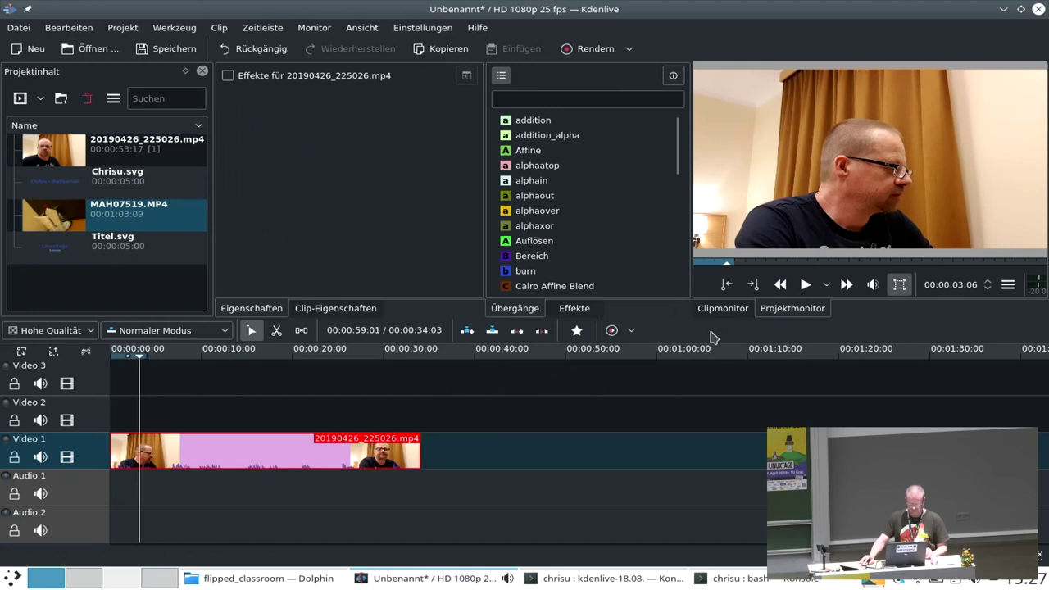
{"action": "left_click", "coordinate": [639, 407]}
{"action": "left_click", "coordinate": [168, 228]}
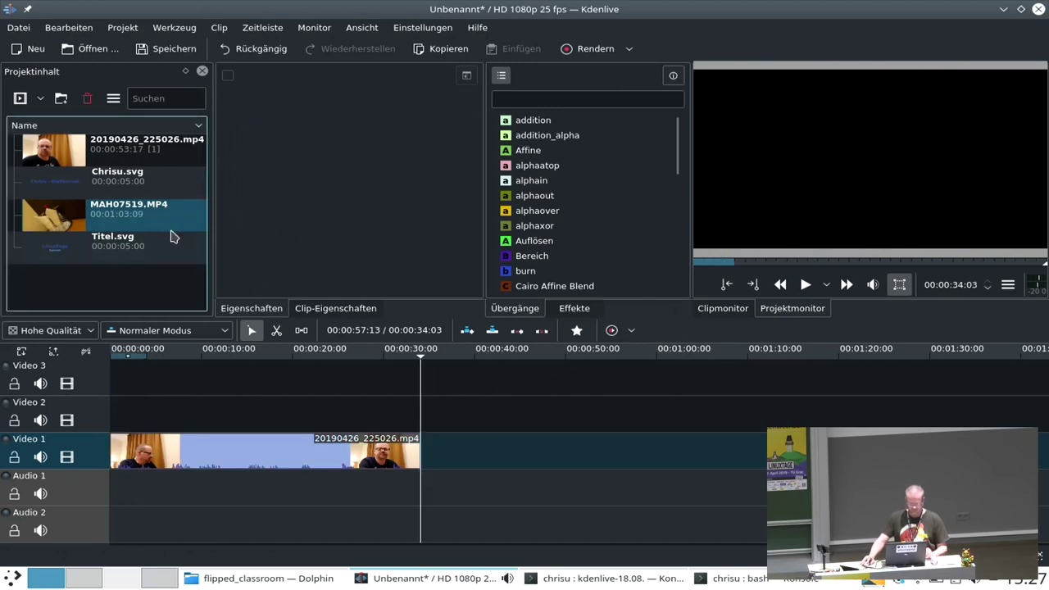
{"action": "left_click_drag", "start_coordinate": [746, 219], "coordinate": [114, 410]}
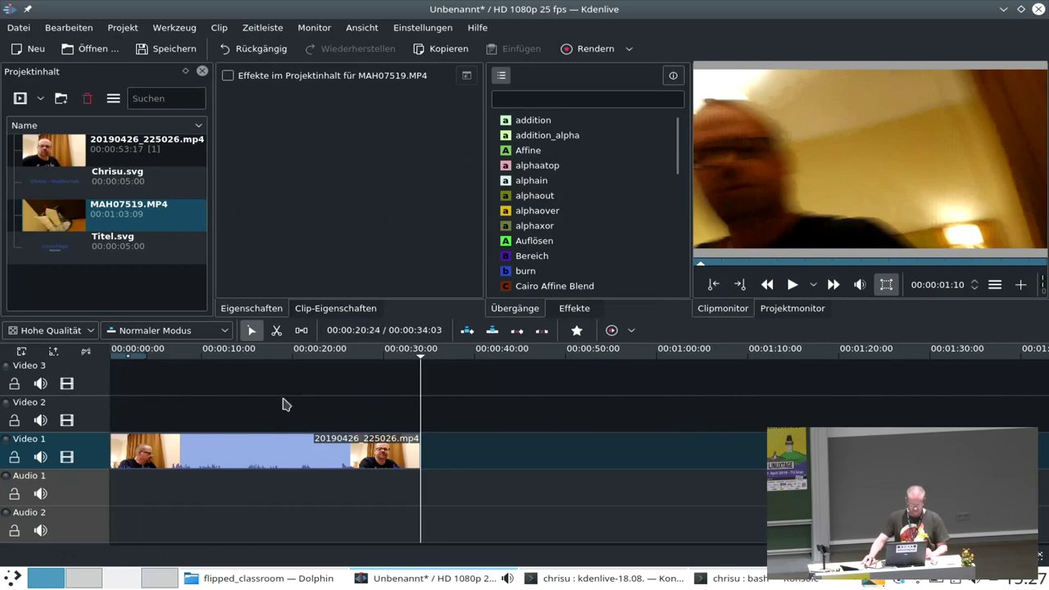
{"action": "left_click_drag", "start_coordinate": [780, 241], "coordinate": [136, 418]}
- Move the 20190426_225026.mp4 clip on Video 1 out of the way, to start at 00:01:05:07
{"action": "left_click_drag", "start_coordinate": [310, 450], "coordinate": [434, 447]}
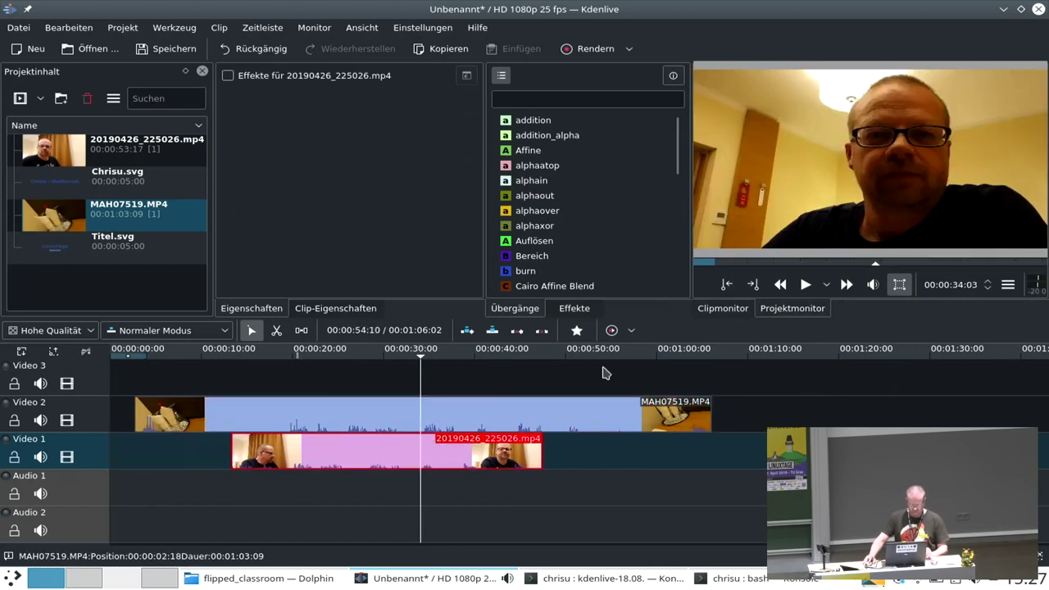
{"action": "left_click", "coordinate": [297, 387]}
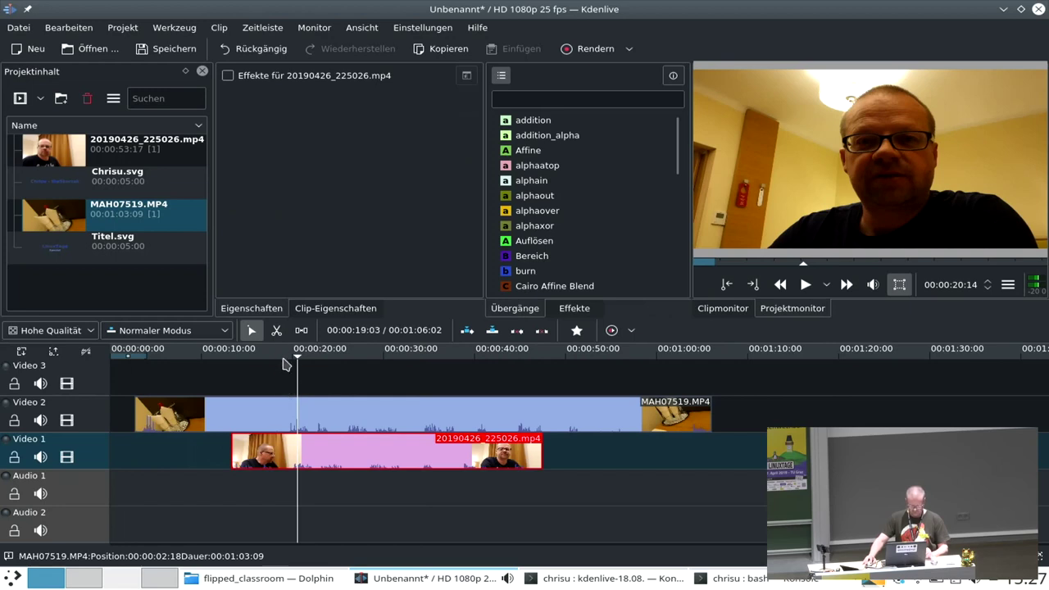
{"action": "left_click_drag", "start_coordinate": [265, 451], "coordinate": [737, 450]}
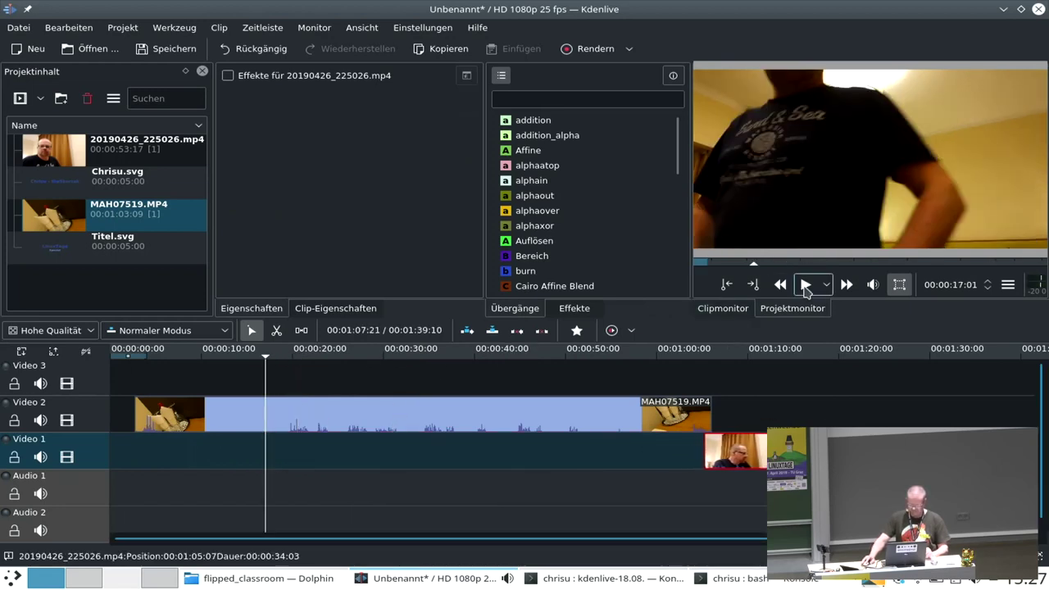
- Play MAH07519.MP4 to find where the speech begins and set the playhead just before it, at 00:00:19:15
{"action": "left_click", "coordinate": [805, 285]}
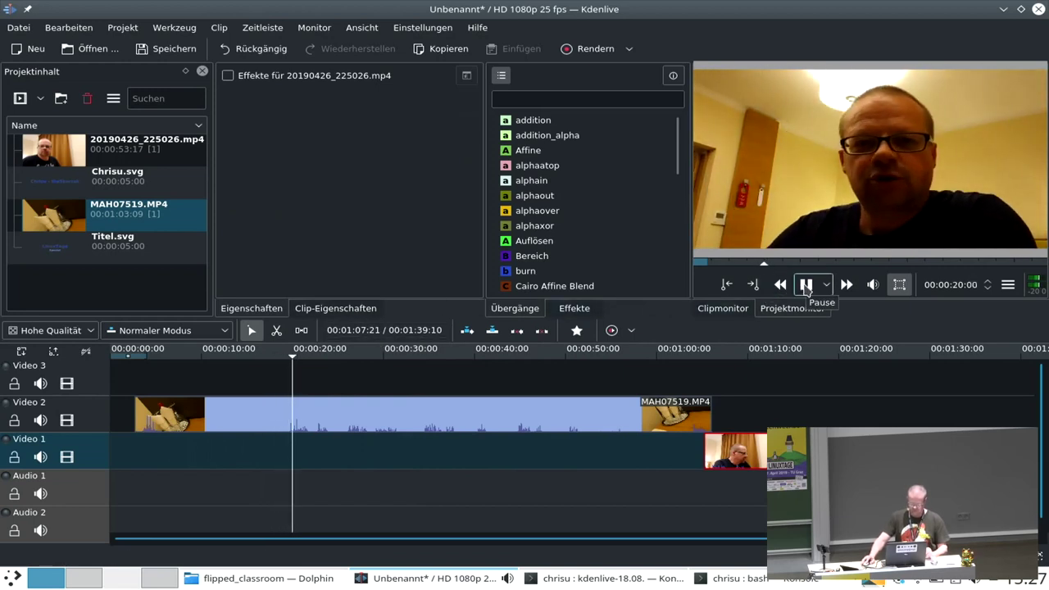
{"action": "left_click", "coordinate": [805, 284]}
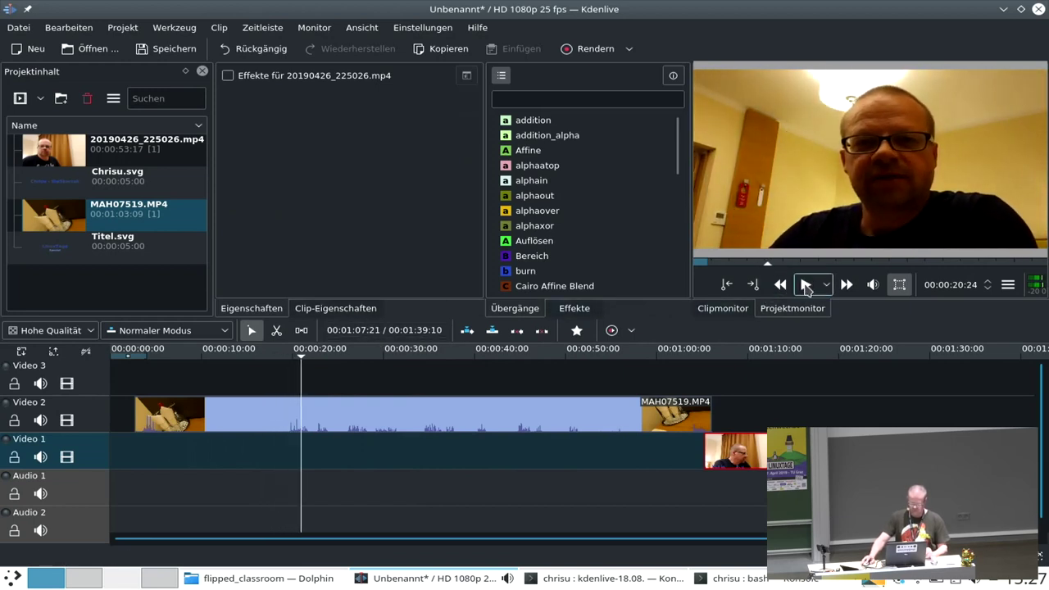
{"action": "left_click", "coordinate": [281, 366]}
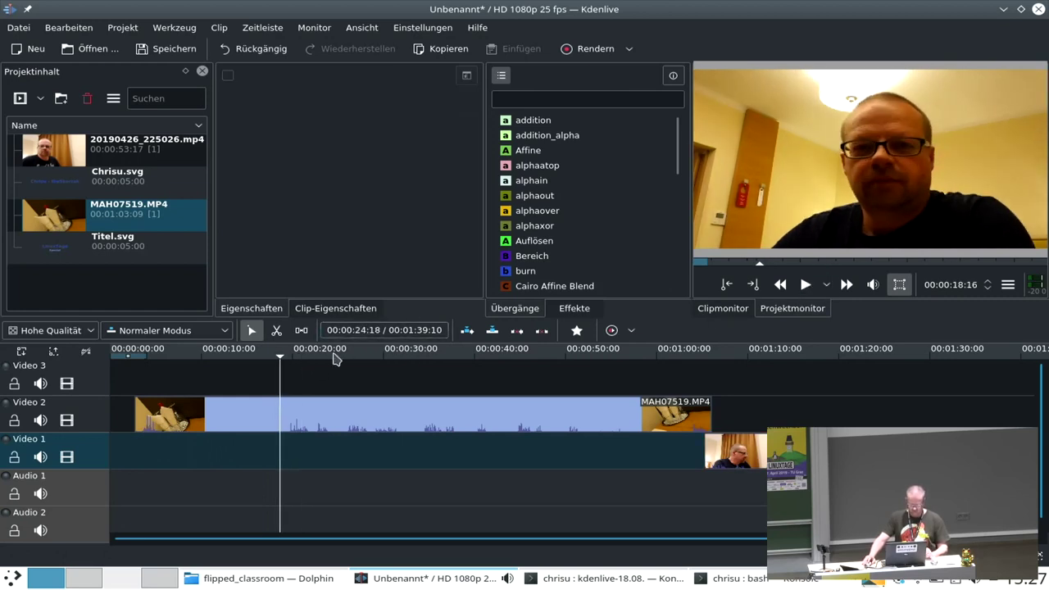
{"action": "scroll", "coordinate": [984, 451], "scroll_direction": "up", "scroll_amount": 5}
{"action": "scroll", "coordinate": [984, 450], "scroll_direction": "up", "scroll_amount": 3}
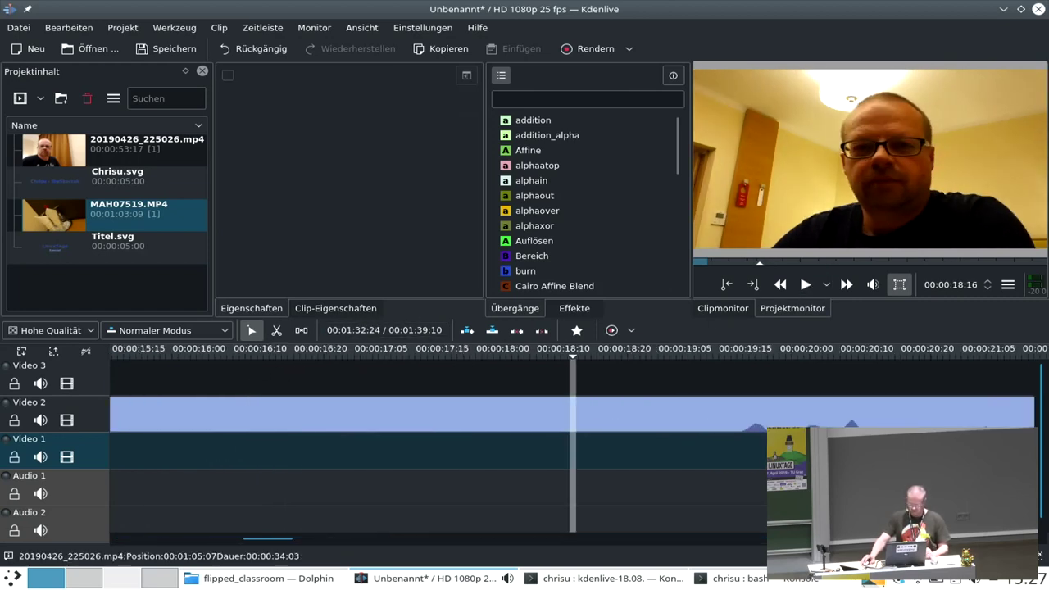
{"action": "scroll", "coordinate": [984, 451], "scroll_direction": "down", "scroll_amount": 2}
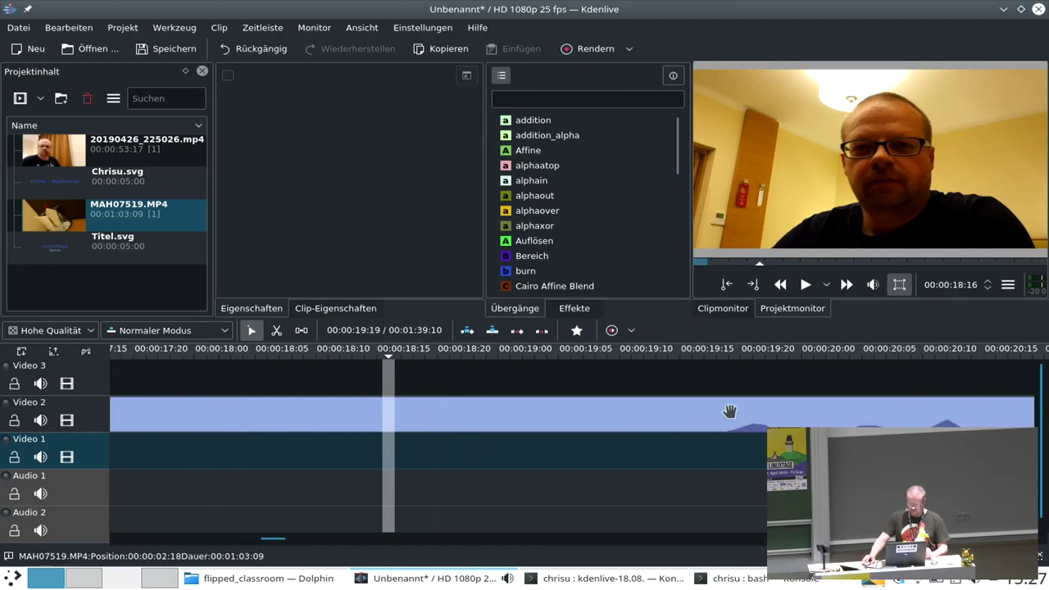
{"action": "left_click", "coordinate": [681, 358]}
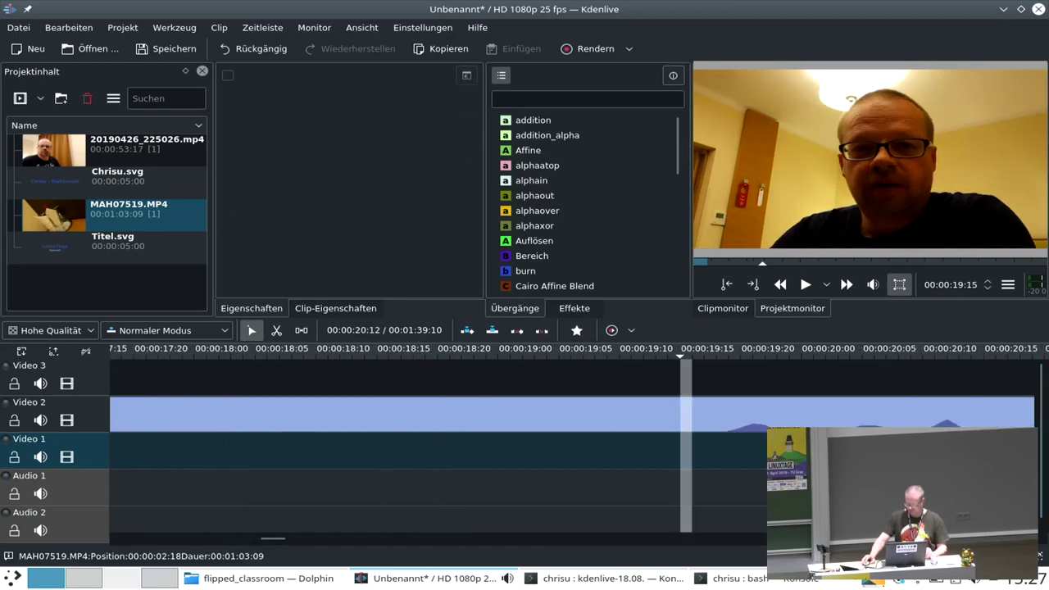
- Move the 20190426_225026.mp4 clip on Video 1 so that it starts at the playhead, 00:00:19:15
{"action": "scroll", "coordinate": [886, 422], "scroll_direction": "down", "scroll_amount": 6}
{"action": "scroll", "coordinate": [886, 422], "scroll_direction": "down", "scroll_amount": 3}
{"action": "left_click_drag", "start_coordinate": [504, 457], "coordinate": [296, 456]}
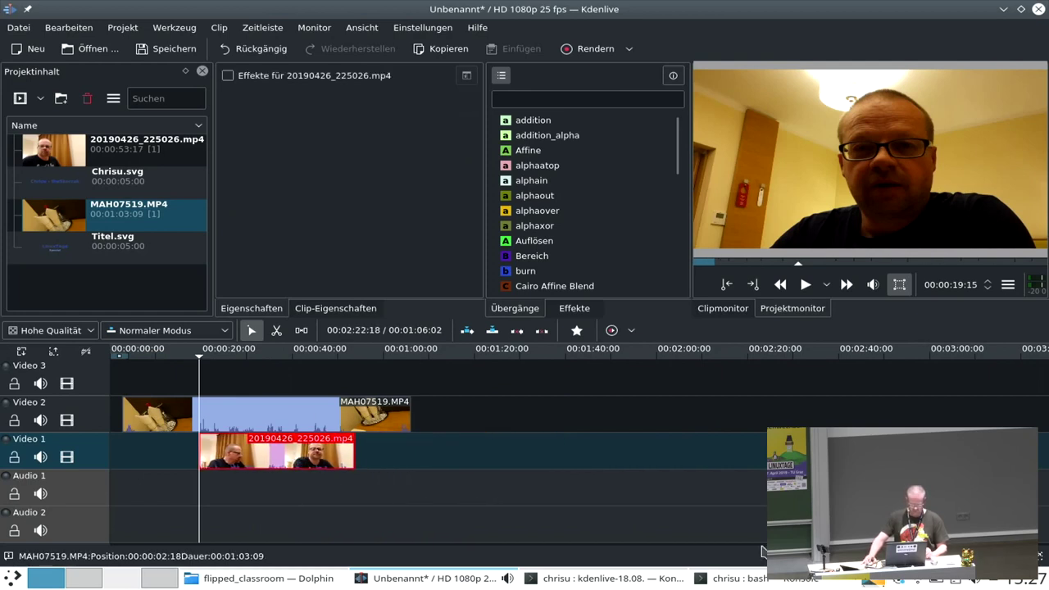
- Shift the Video 1 clip about six frames earlier so its audio waveform matches the clip on Video 2, and play back the alignment
{"action": "scroll", "coordinate": [301, 413], "scroll_direction": "up", "scroll_amount": 3}
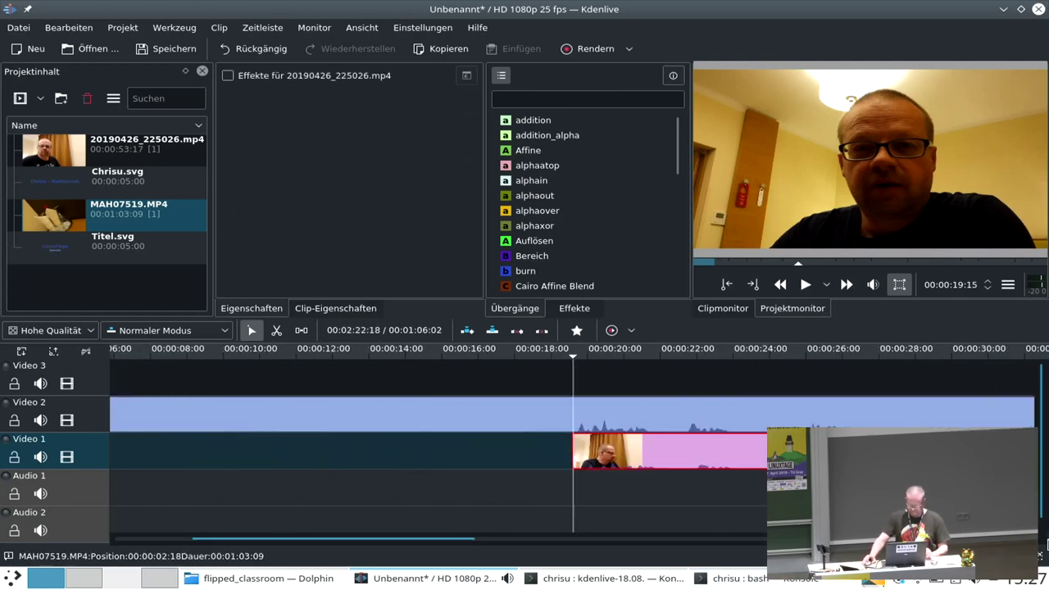
{"action": "scroll", "coordinate": [574, 443], "scroll_direction": "up", "scroll_amount": 2}
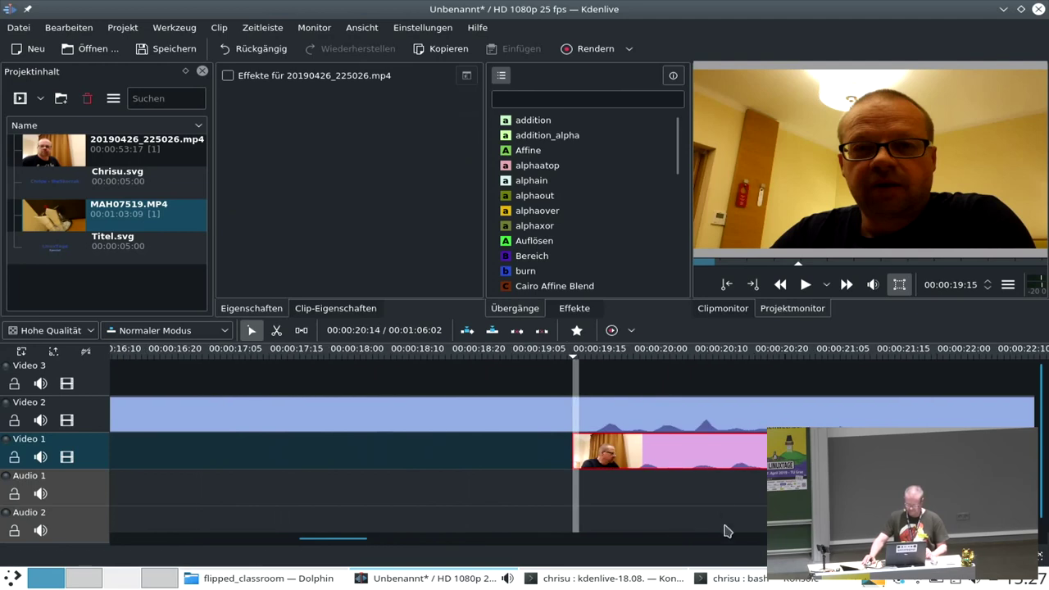
{"action": "left_click_drag", "start_coordinate": [727, 447], "coordinate": [690, 448]}
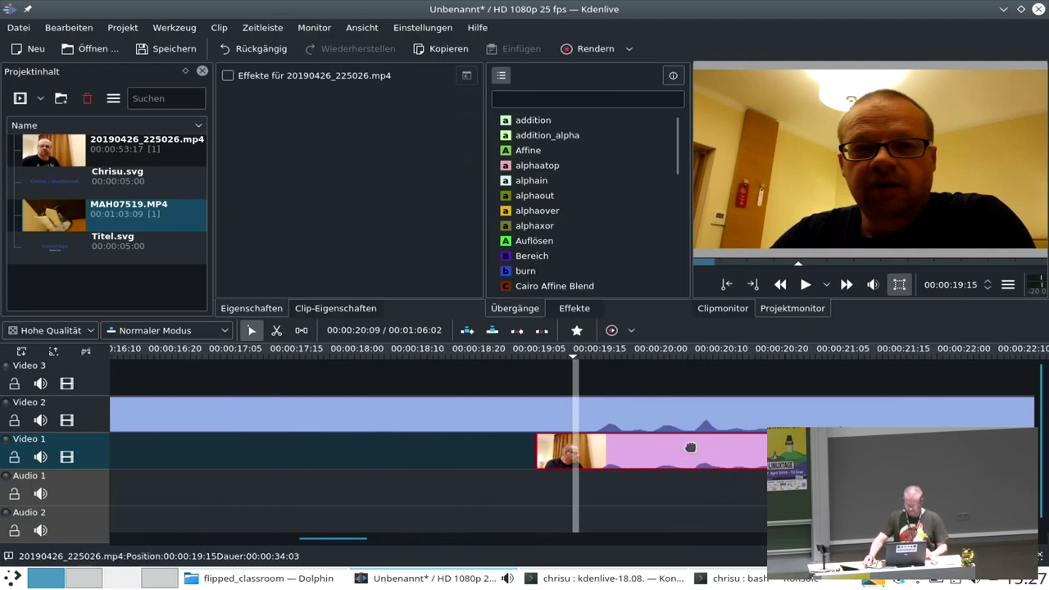
{"action": "right_click", "coordinate": [692, 446]}
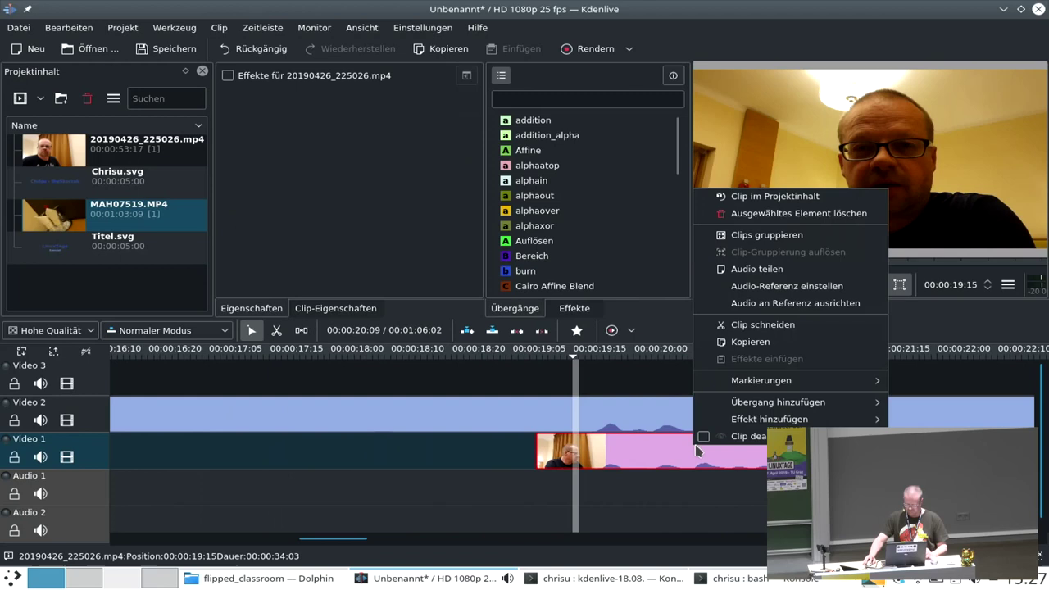
{"action": "key", "text": "Escape"}
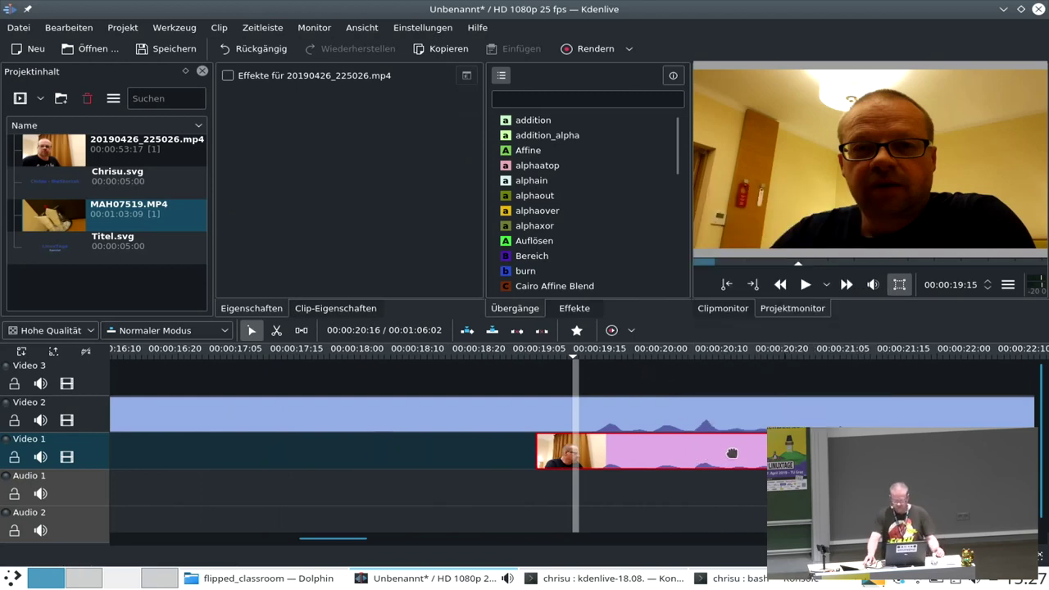
{"action": "left_click", "coordinate": [805, 285]}
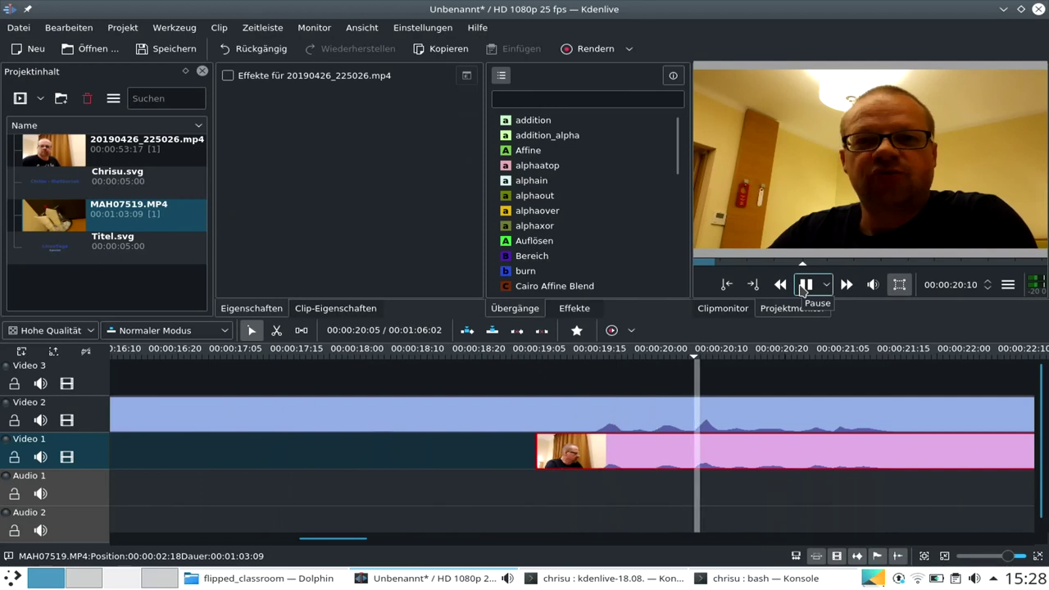
{"action": "left_click", "coordinate": [808, 289]}
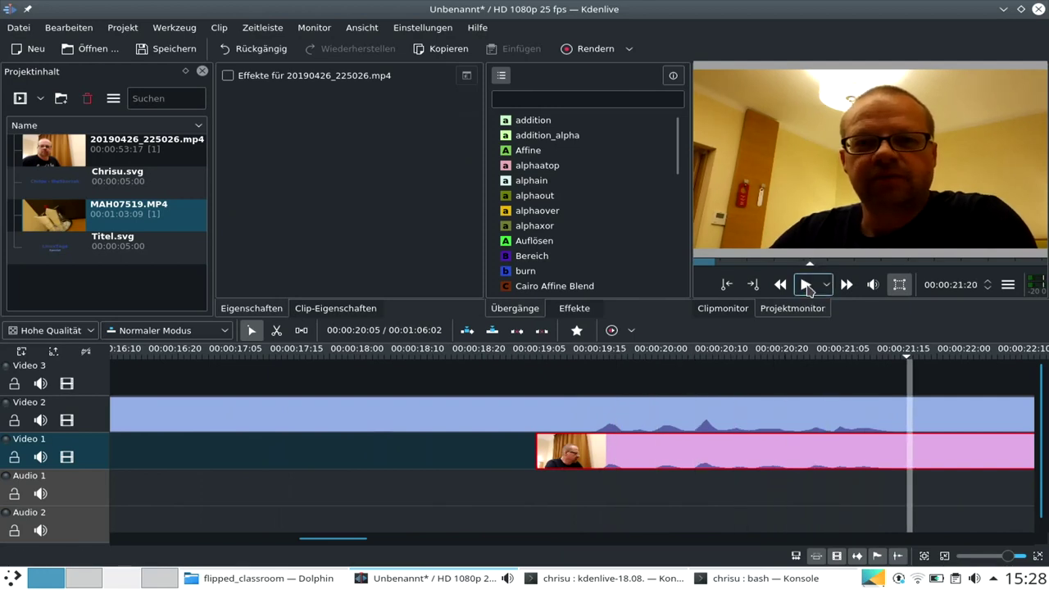
- Cut MAH07519.MP4 on Video 2 at 00:00:19:07, just before the Video 1 clip begins, and delete the part before the cut
{"action": "scroll", "coordinate": [960, 539], "scroll_direction": "down", "scroll_amount": 3}
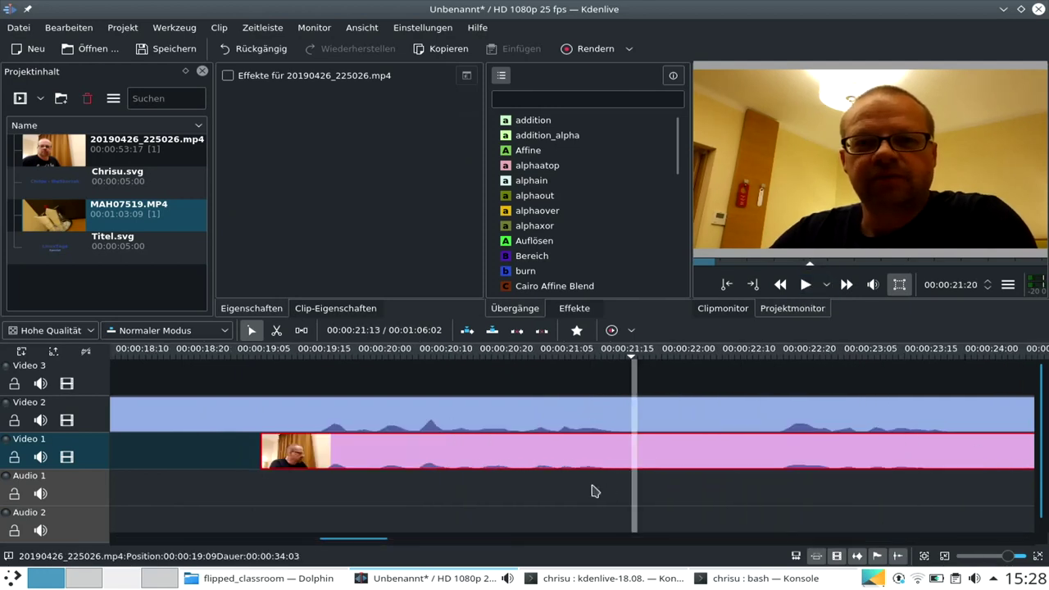
{"action": "left_click", "coordinate": [996, 559]}
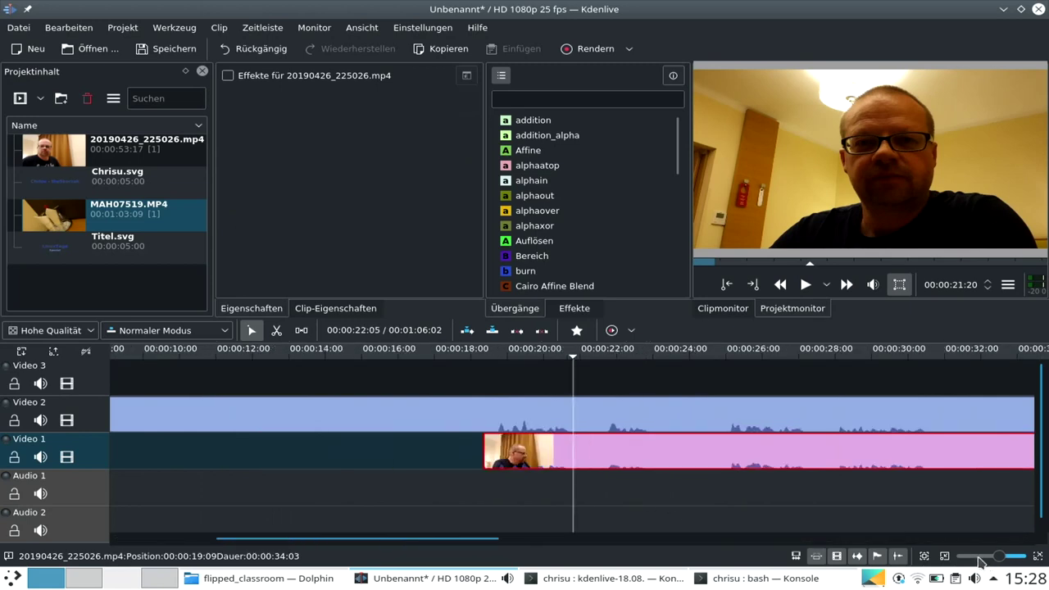
{"action": "left_click", "coordinate": [276, 330]}
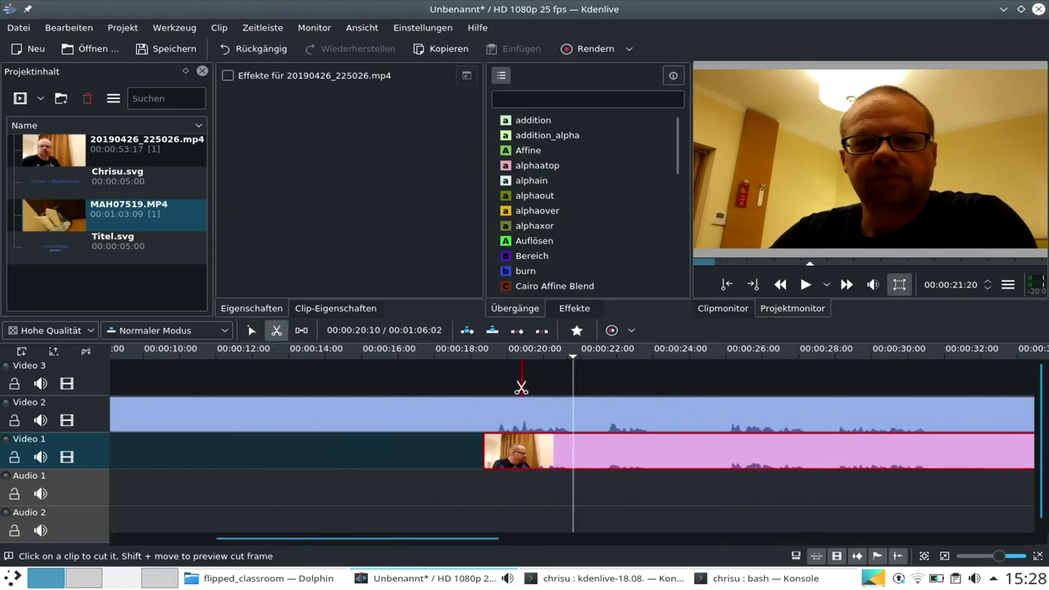
{"action": "left_click", "coordinate": [482, 414]}
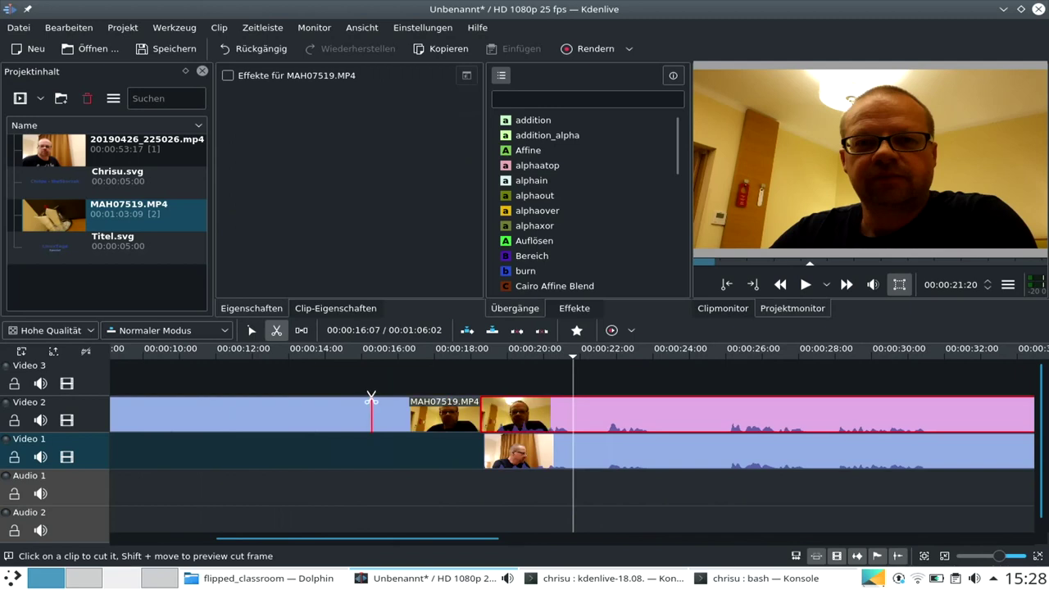
{"action": "left_click", "coordinate": [251, 330]}
{"action": "left_click", "coordinate": [314, 398]}
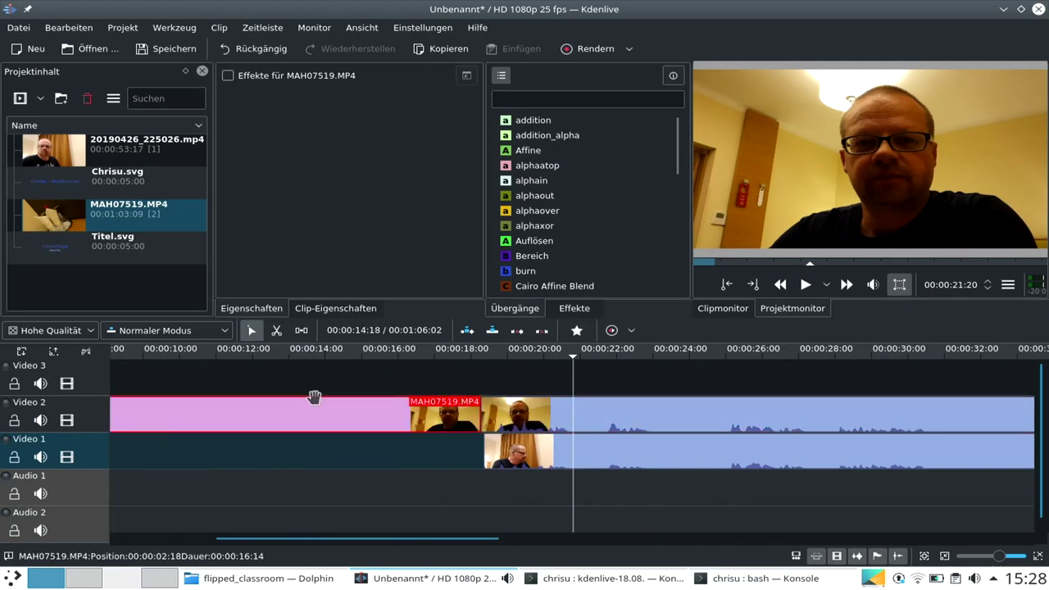
{"action": "key", "text": "Delete"}
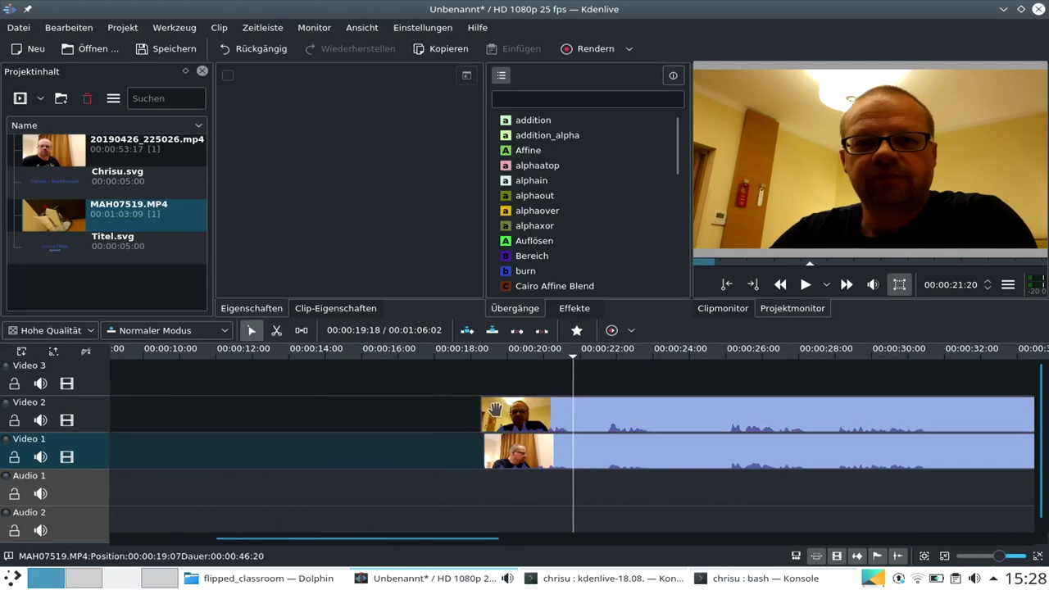
- Cut both camera clips on Video 1 and Video 2 at 00:00:19:10
{"action": "left_click", "coordinate": [487, 351]}
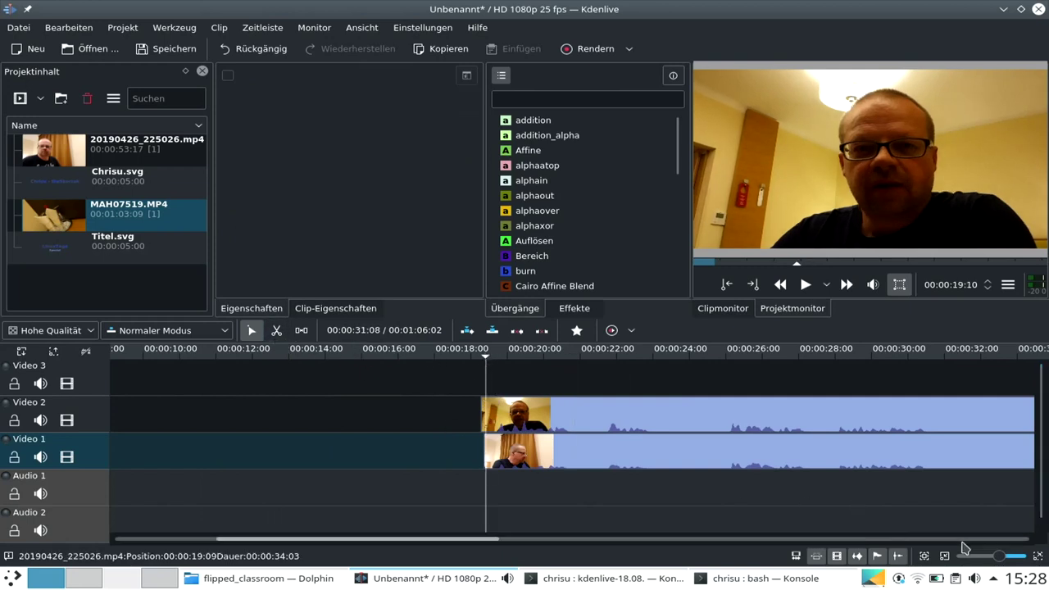
{"action": "scroll", "coordinate": [972, 556], "scroll_direction": "up", "scroll_amount": 2}
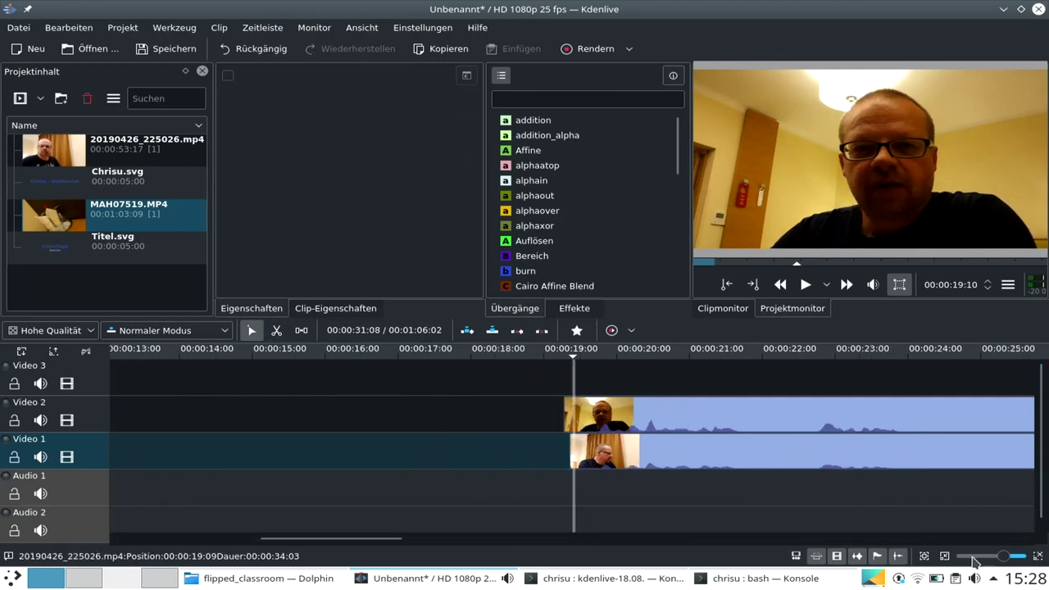
{"action": "left_click", "coordinate": [277, 331]}
{"action": "left_click", "coordinate": [574, 414]}
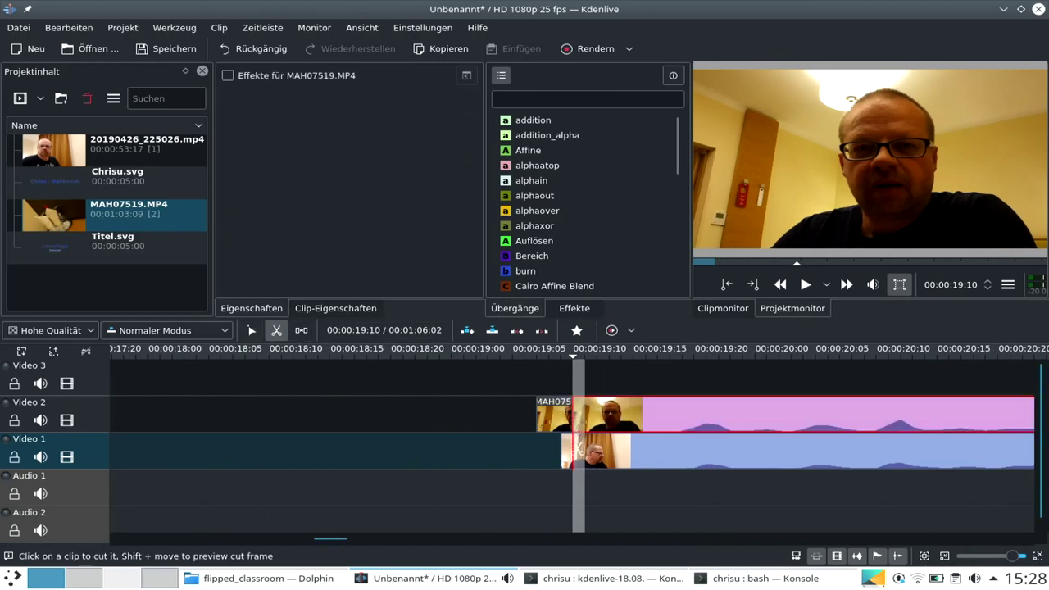
{"action": "left_click", "coordinate": [574, 451]}
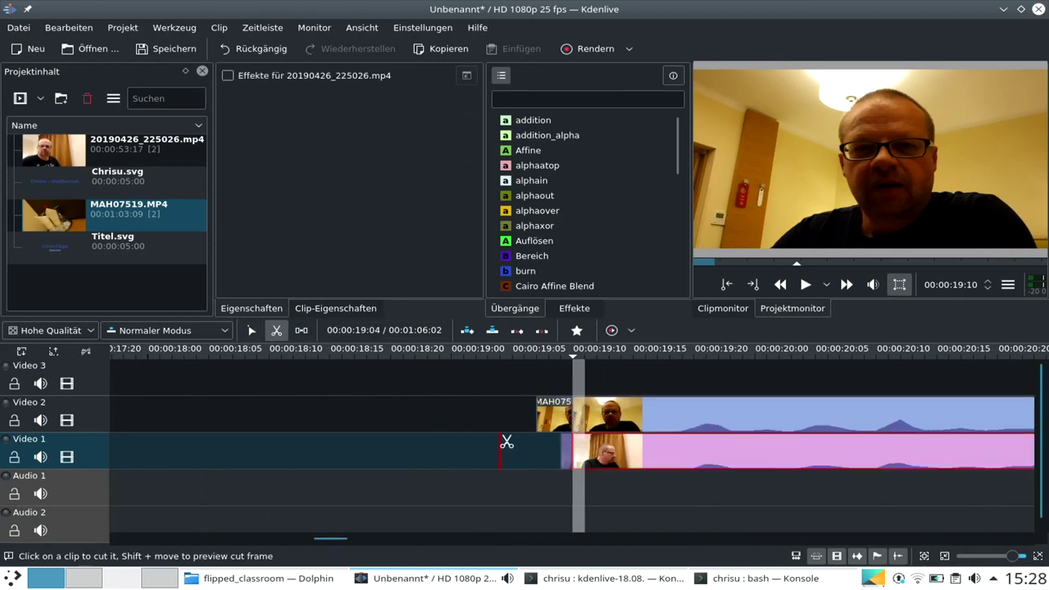
- Delete the short leading pieces before the cut on Video 2 and Video 1
{"action": "left_click", "coordinate": [252, 330]}
{"action": "left_click", "coordinate": [554, 410]}
{"action": "key", "text": "Delete"}
{"action": "left_click", "coordinate": [567, 450]}
{"action": "key", "text": "Delete"}
- Shift both camera clips earlier together with the spacer tool so that they start at 00:00:18:04
{"action": "left_click", "coordinate": [308, 331]}
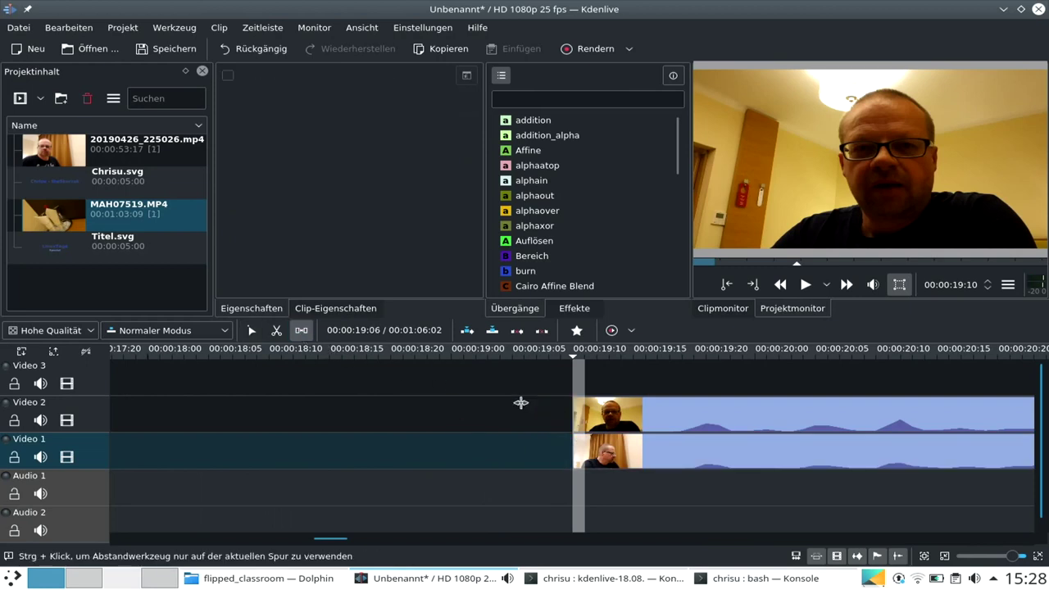
{"action": "left_click_drag", "start_coordinate": [586, 422], "coordinate": [212, 426]}
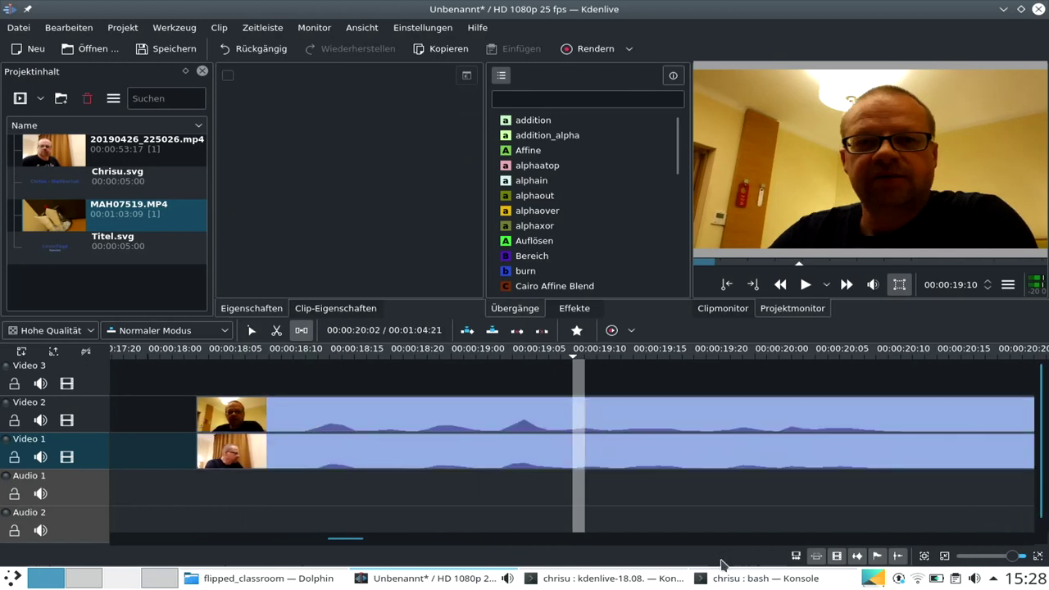
{"action": "scroll", "coordinate": [671, 539], "scroll_direction": "down", "scroll_amount": 3}
{"action": "scroll", "coordinate": [671, 538], "scroll_direction": "up", "scroll_amount": 4}
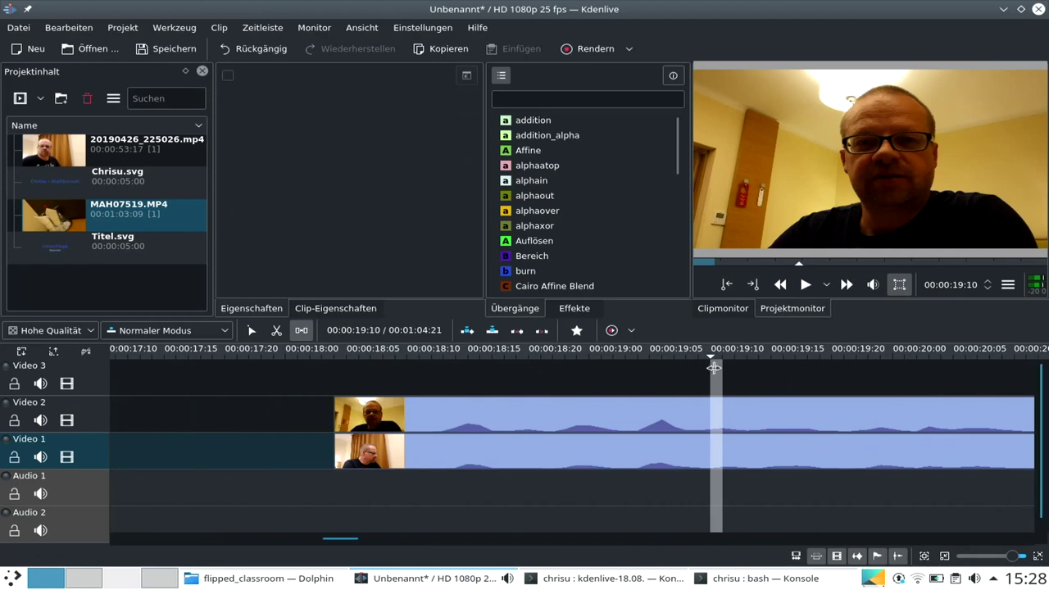
- Split both camera clips on Video 1 and Video 2 at 00:00:23:09
{"action": "left_click", "coordinate": [982, 563]}
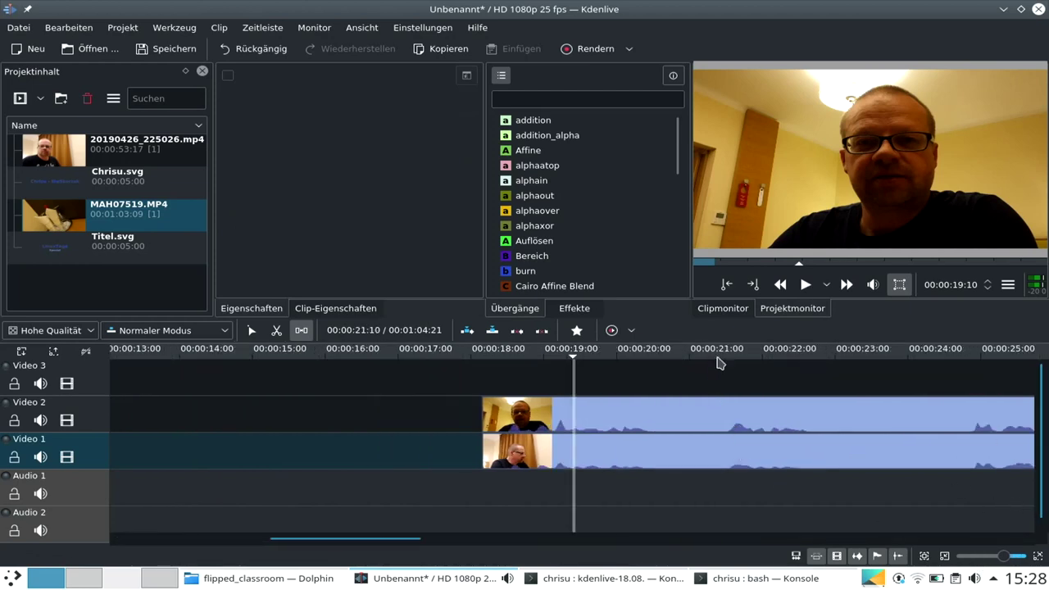
{"action": "left_click", "coordinate": [860, 401]}
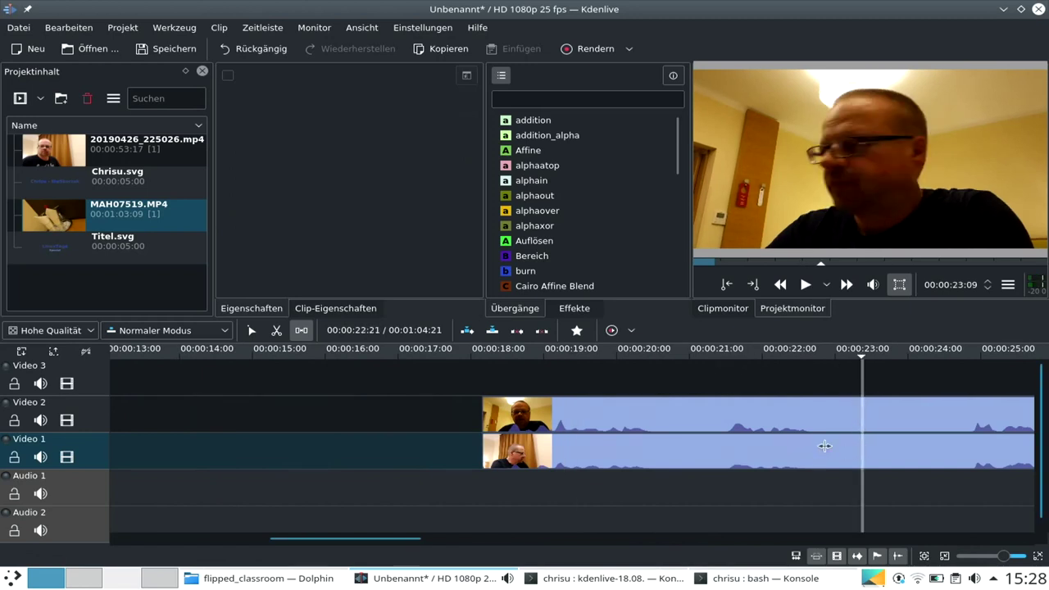
{"action": "left_click", "coordinate": [861, 414]}
{"action": "left_click", "coordinate": [862, 451]}
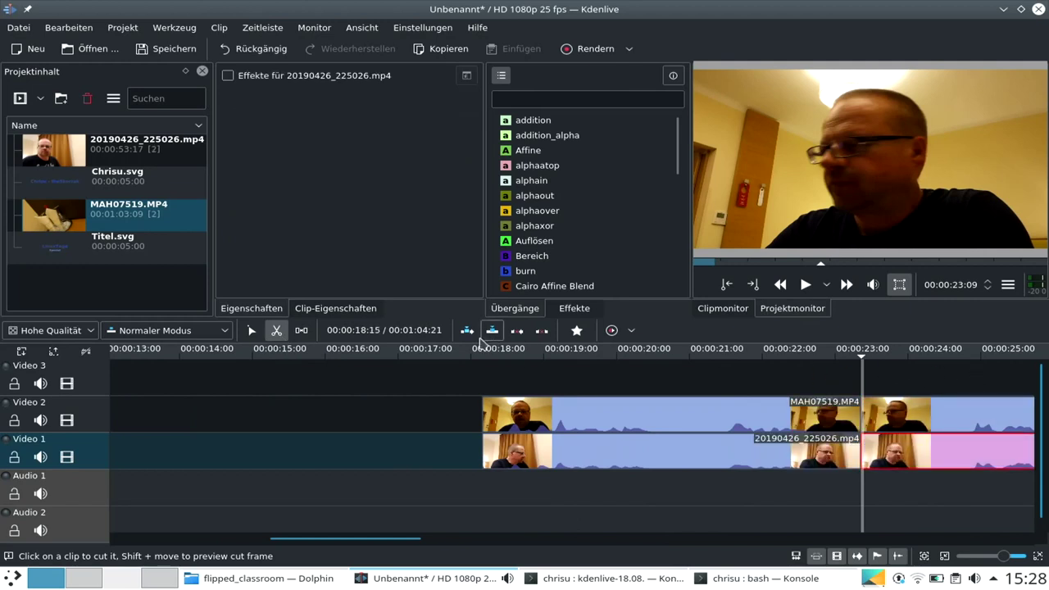
- Move the rear pieces of both camera clips to start at 00:00:25:00, leaving a gap after the first pieces
{"action": "left_click", "coordinate": [251, 330]}
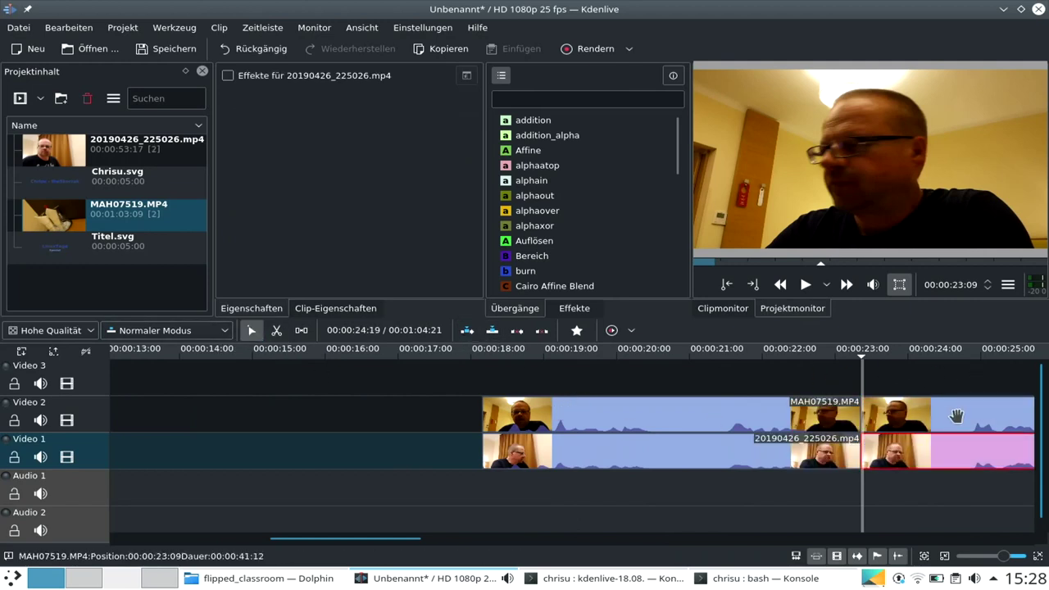
{"action": "left_click_drag", "start_coordinate": [932, 447], "coordinate": [1017, 447]}
{"action": "scroll", "coordinate": [817, 539], "scroll_direction": "down", "scroll_amount": 3}
{"action": "scroll", "coordinate": [817, 539], "scroll_direction": "down", "scroll_amount": 2}
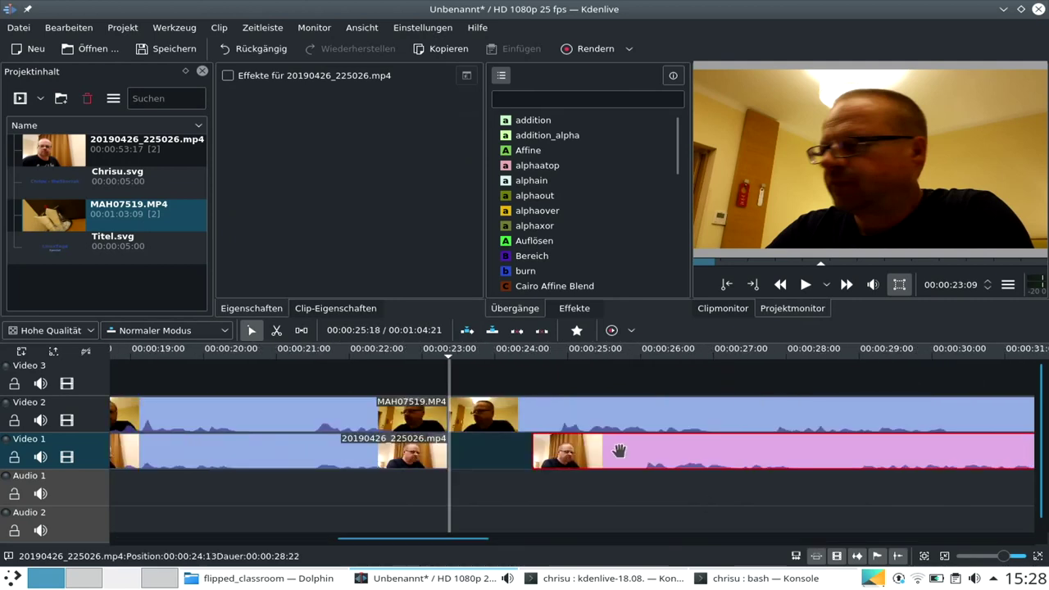
{"action": "left_click_drag", "start_coordinate": [554, 414], "coordinate": [644, 416]}
{"action": "left_click", "coordinate": [625, 415]}
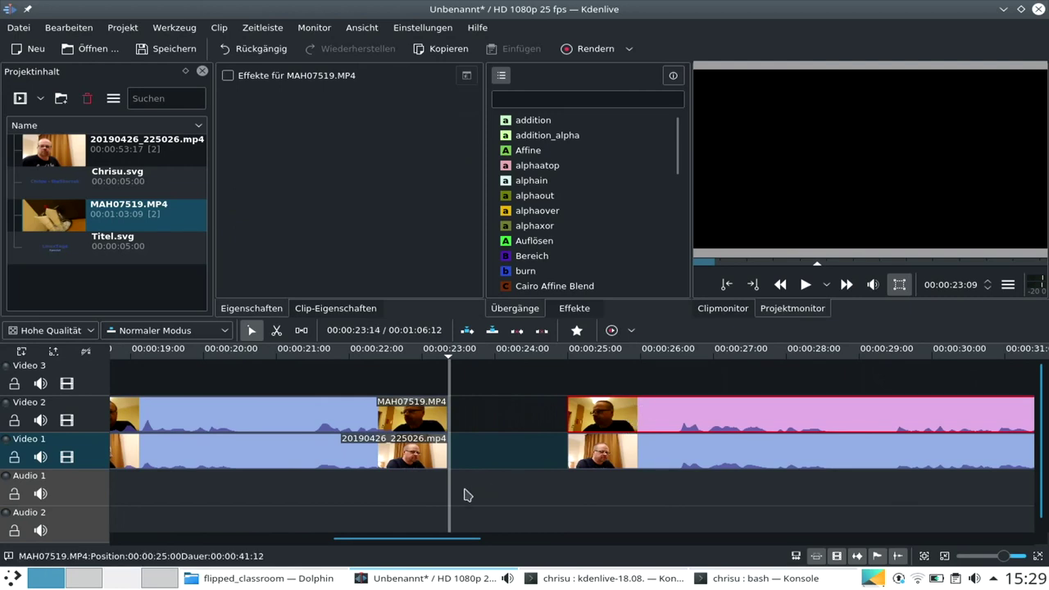
- Place Titel.svg on Video 3 starting at 00:00:21:11 so that it spans the gap between the camera clips
{"action": "left_click", "coordinate": [86, 183]}
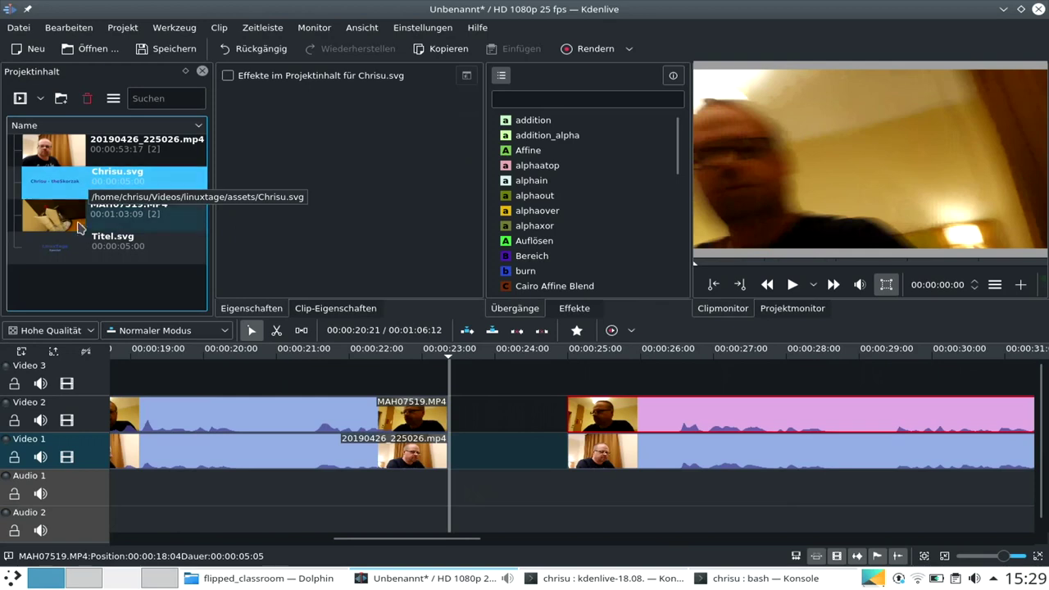
{"action": "left_click", "coordinate": [80, 252]}
{"action": "left_click_drag", "start_coordinate": [80, 252], "coordinate": [308, 377]}
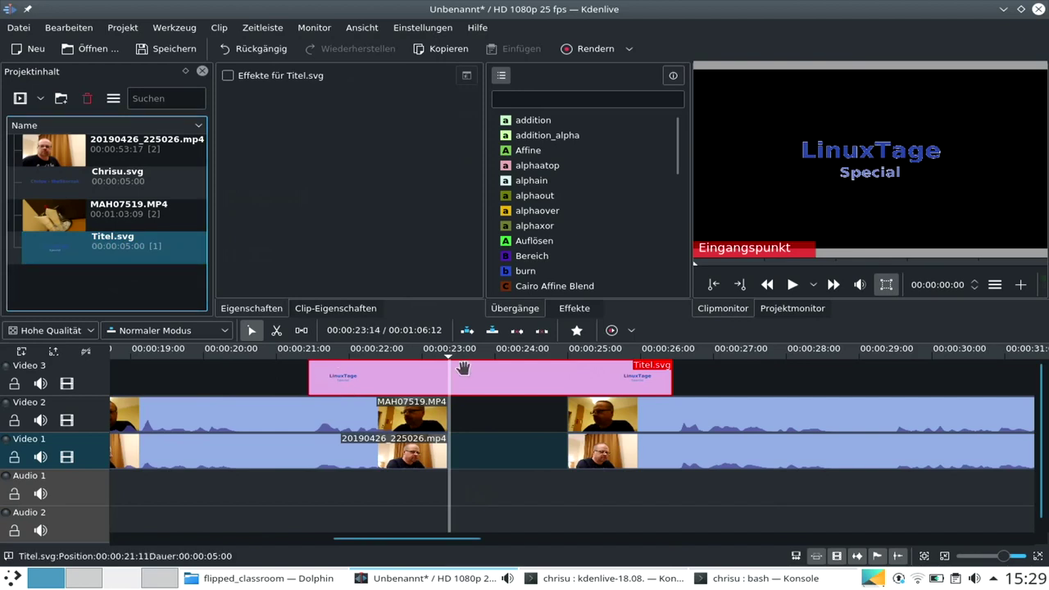
- Add an Auflösen transition at the start of Titel.svg and shorten it to 14 frames
{"action": "left_click", "coordinate": [522, 243]}
{"action": "left_click_drag", "start_coordinate": [523, 243], "coordinate": [329, 397]}
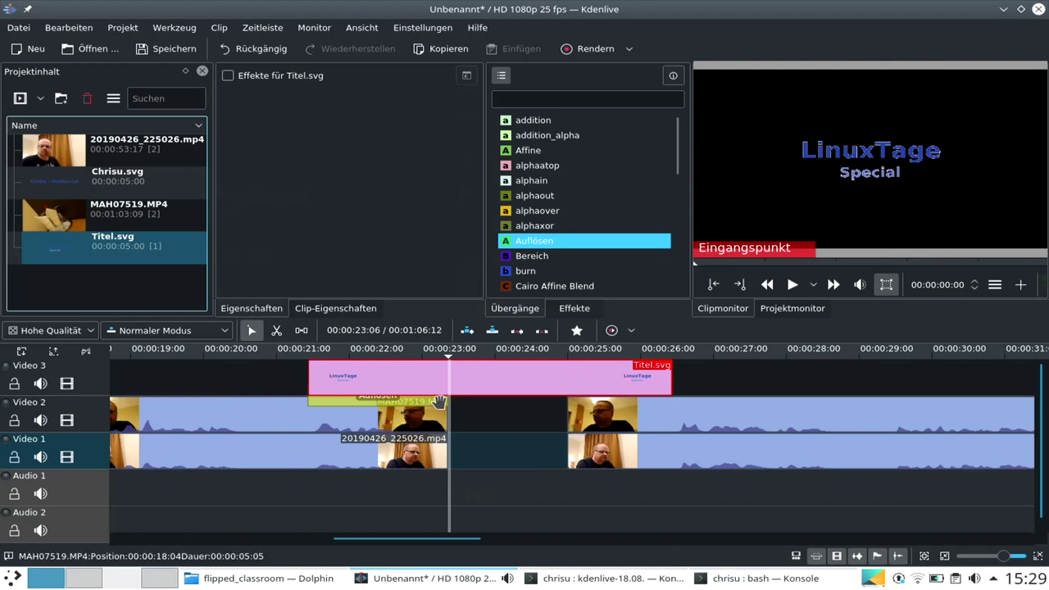
{"action": "left_click_drag", "start_coordinate": [447, 401], "coordinate": [348, 400]}
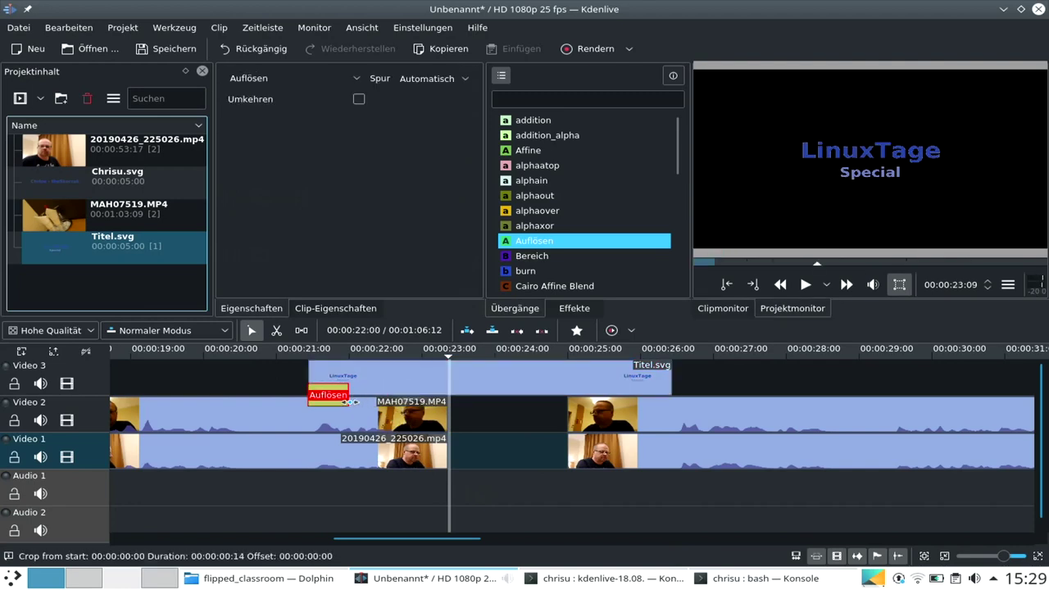
- Add a short Auflösen transition with Umkehren enabled at the end of Titel.svg and play back the title fading in
{"action": "left_click_drag", "start_coordinate": [561, 240], "coordinate": [637, 392]}
{"action": "left_click", "coordinate": [619, 391]}
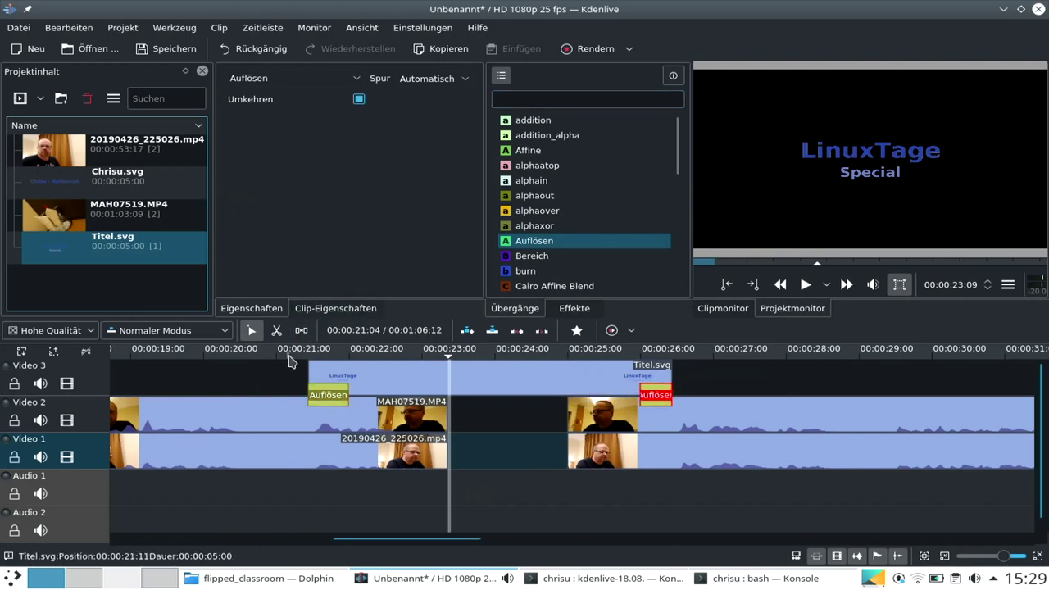
{"action": "left_click", "coordinate": [807, 285]}
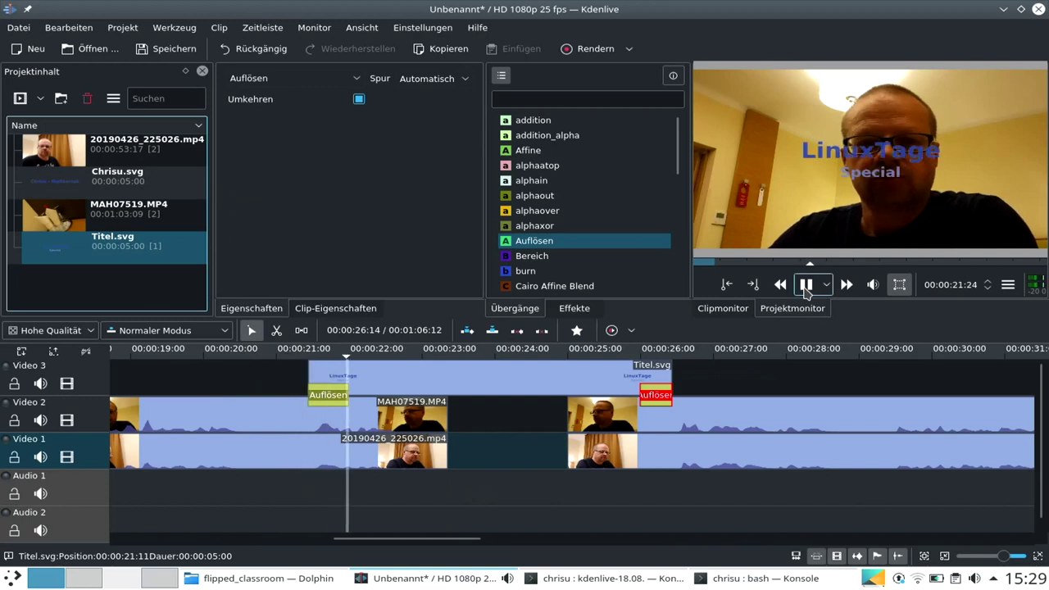
{"action": "left_click", "coordinate": [805, 288]}
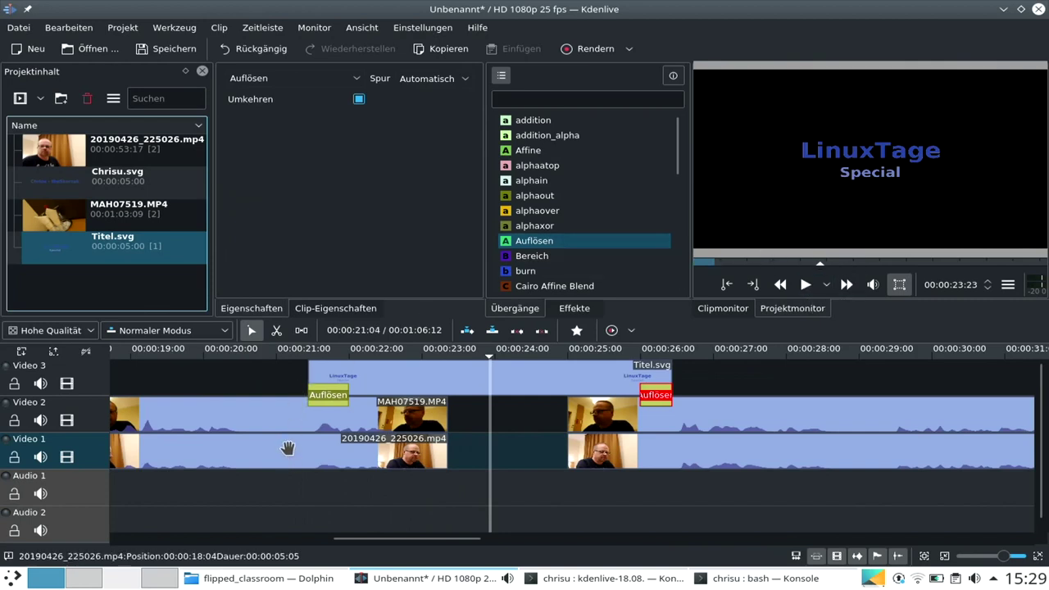
- Add the Lautstärke (Keyframe-fähig) effect to the first 20190426_225026.mp4 piece on Video 1
{"action": "scroll", "coordinate": [324, 539], "scroll_direction": "up", "scroll_amount": 3}
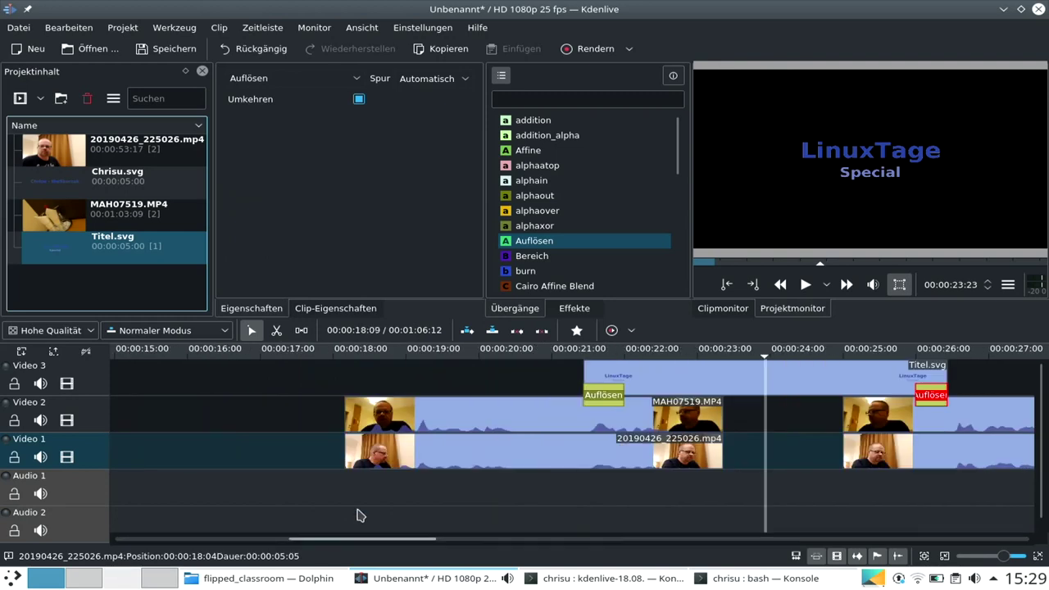
{"action": "left_click", "coordinate": [489, 443]}
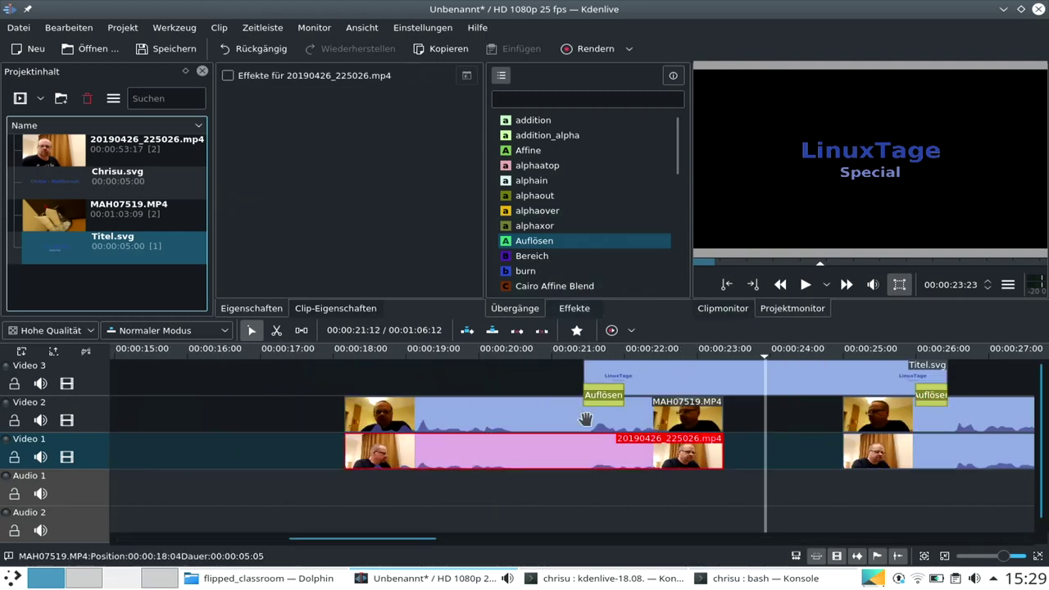
{"action": "right_click", "coordinate": [590, 453]}
{"action": "mouse_move", "coordinate": [665, 428]}
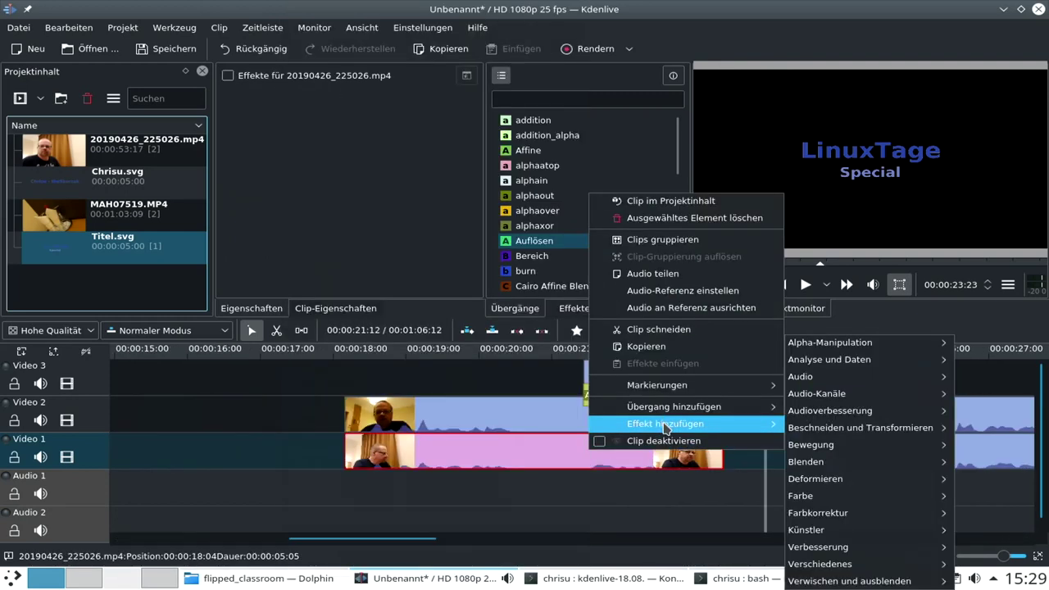
{"action": "mouse_move", "coordinate": [819, 409]}
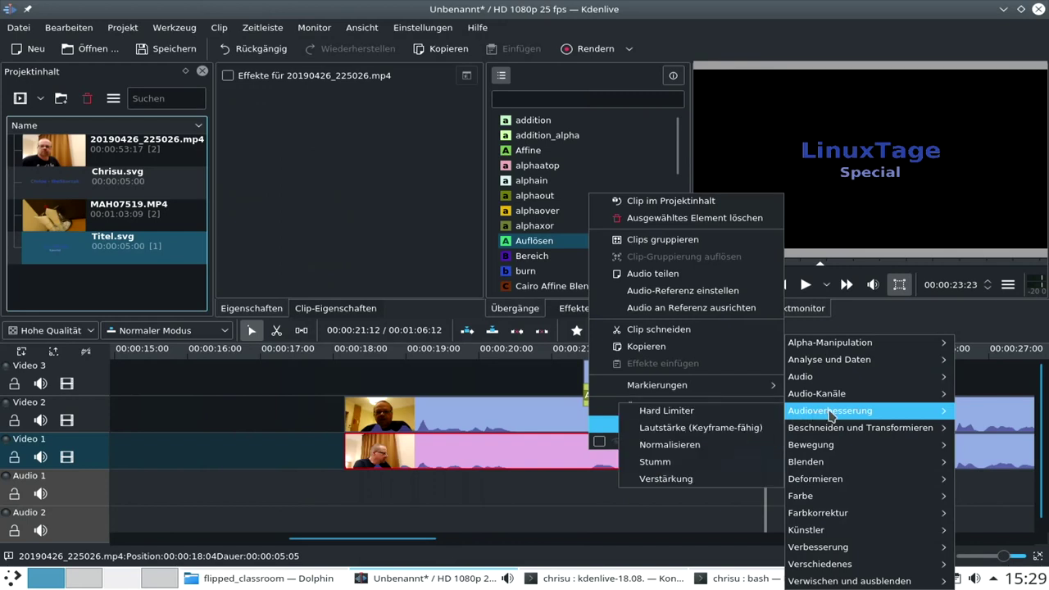
{"action": "left_click", "coordinate": [744, 428]}
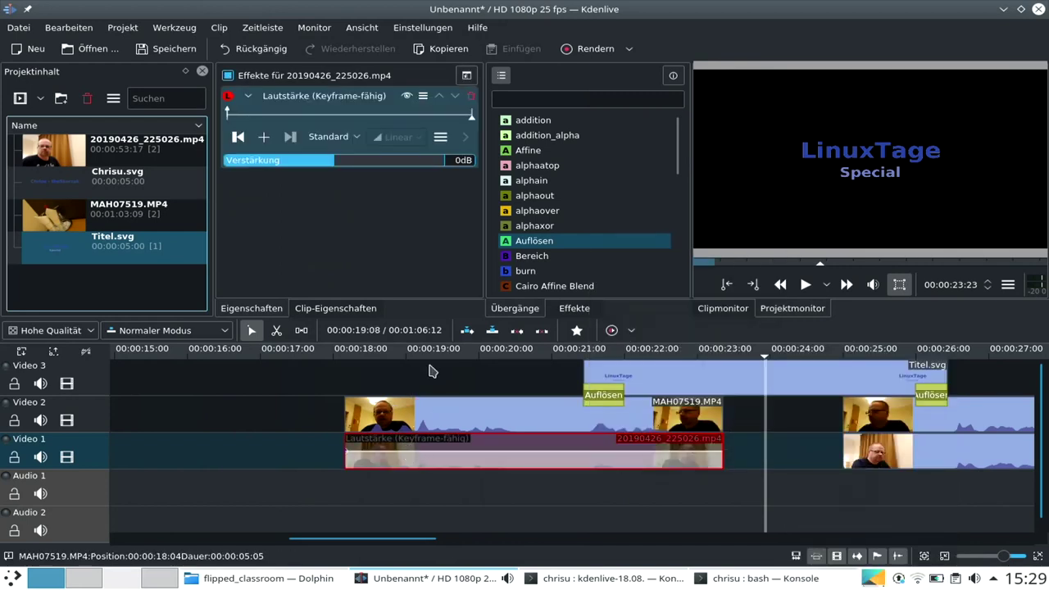
- Add volume keyframes to the 20190426_225026.mp4 piece at 00:00:19:18 and 00:00:20:12
{"action": "left_click", "coordinate": [459, 353]}
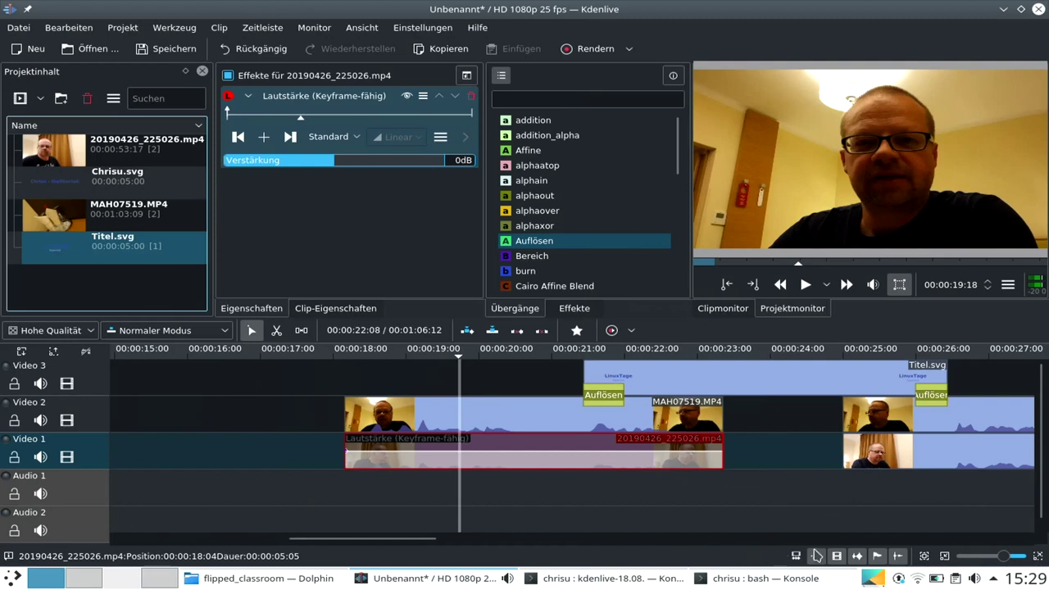
{"action": "scroll", "coordinate": [981, 558], "scroll_direction": "up", "scroll_amount": 1}
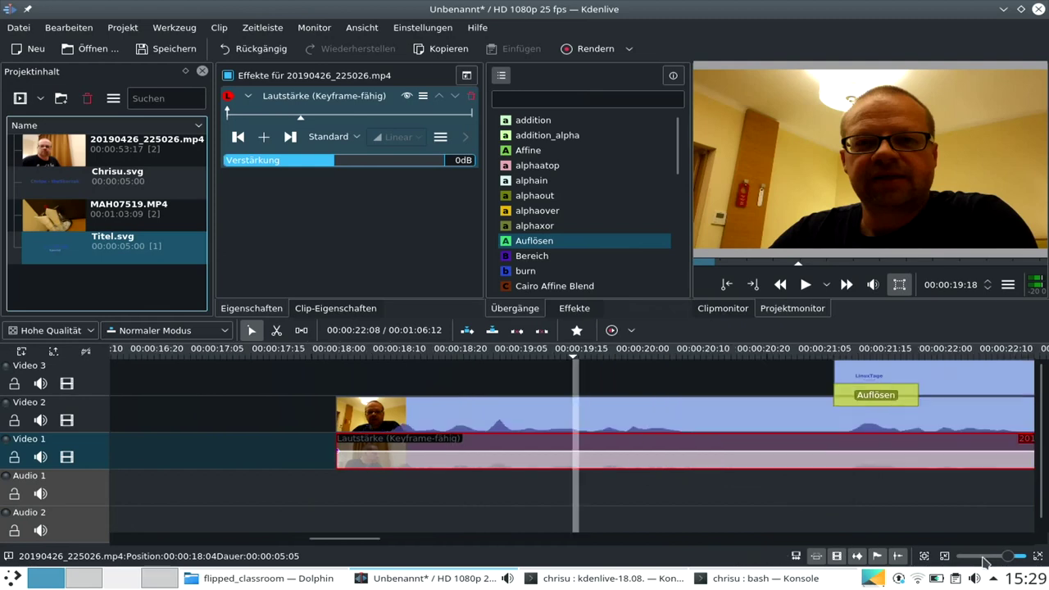
{"action": "double_click", "coordinate": [575, 449]}
{"action": "left_click", "coordinate": [691, 350]}
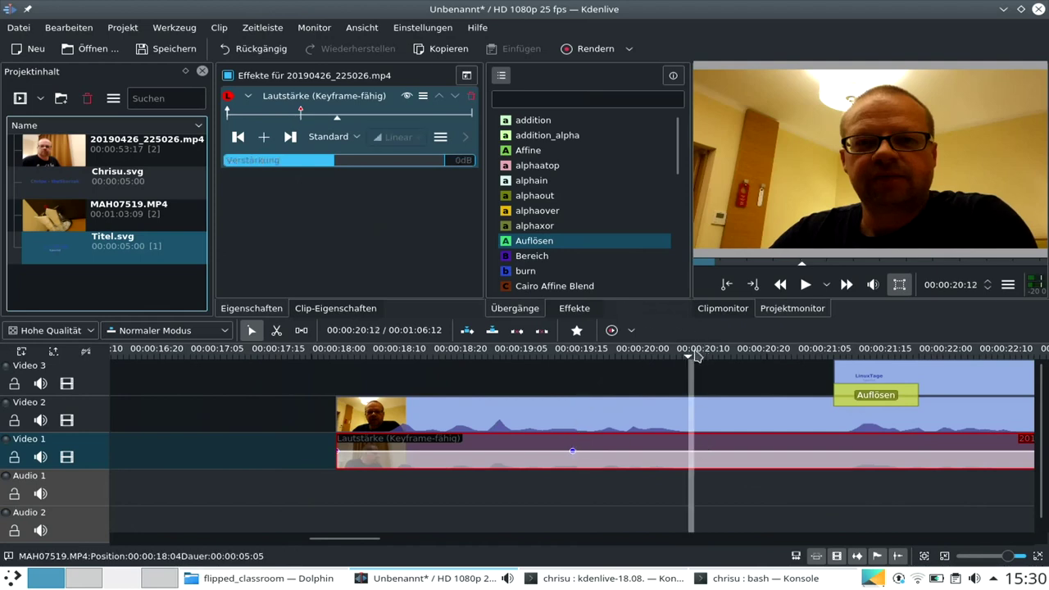
{"action": "left_click", "coordinate": [264, 137]}
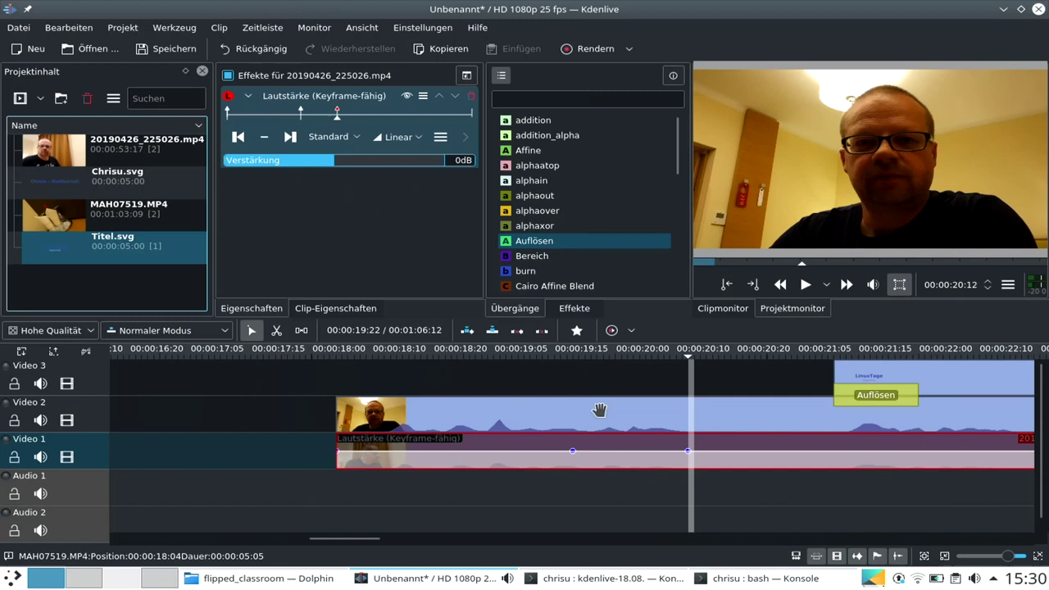
- Add two outer volume keyframes to the 20190426_225026.mp4 piece at 00:00:20:15 and 00:00:19:13
{"action": "left_click", "coordinate": [706, 357]}
{"action": "left_click", "coordinate": [264, 137]}
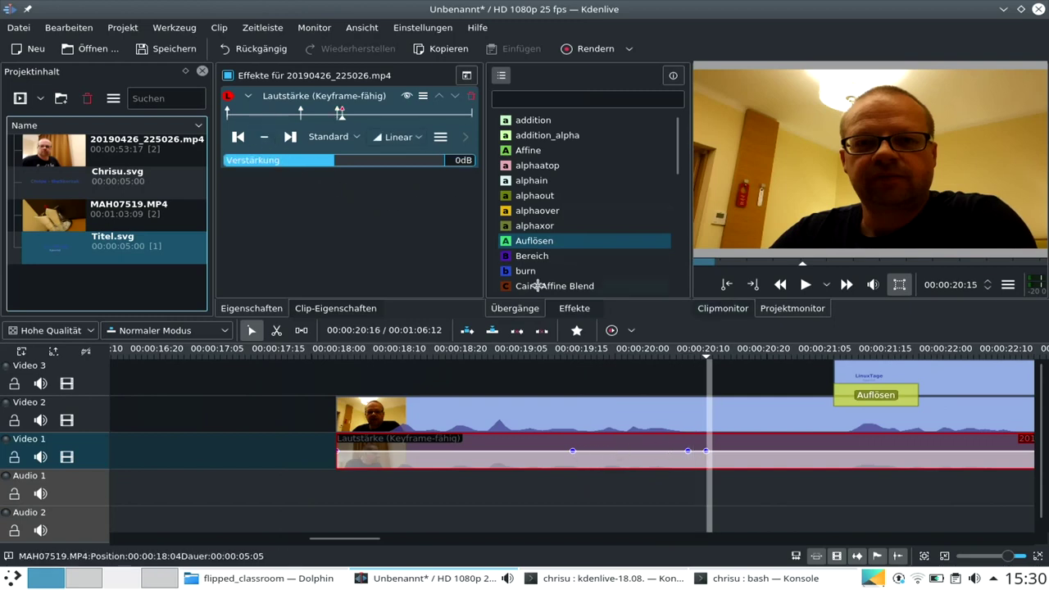
{"action": "left_click", "coordinate": [545, 355]}
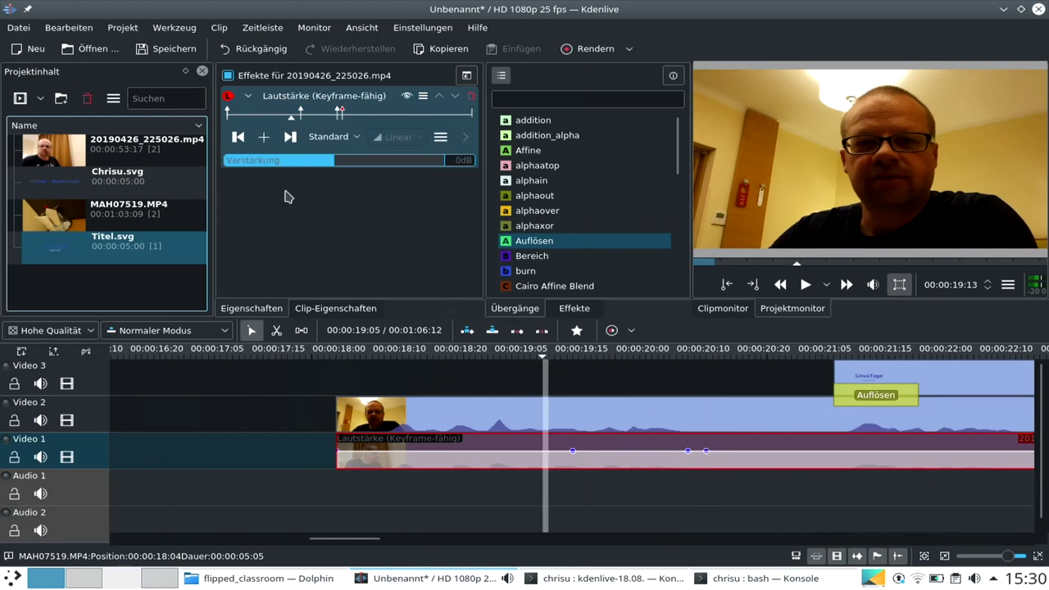
{"action": "left_click", "coordinate": [264, 137]}
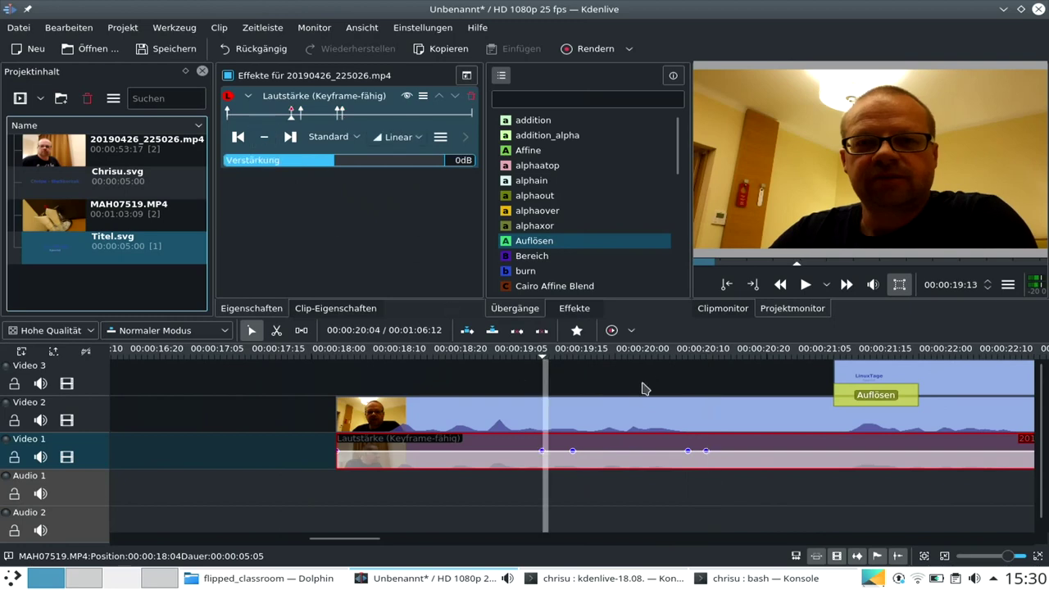
- Set the Verstärkung of the two inner volume keyframes at 00:00:19:18 and 00:00:20:12 to -60 dB
{"action": "left_click", "coordinate": [290, 137]}
{"action": "scroll", "coordinate": [331, 162], "scroll_direction": "down", "scroll_amount": 13}
{"action": "scroll", "coordinate": [331, 162], "scroll_direction": "down", "scroll_amount": 20}
{"action": "scroll", "coordinate": [322, 166], "scroll_direction": "down", "scroll_amount": 2}
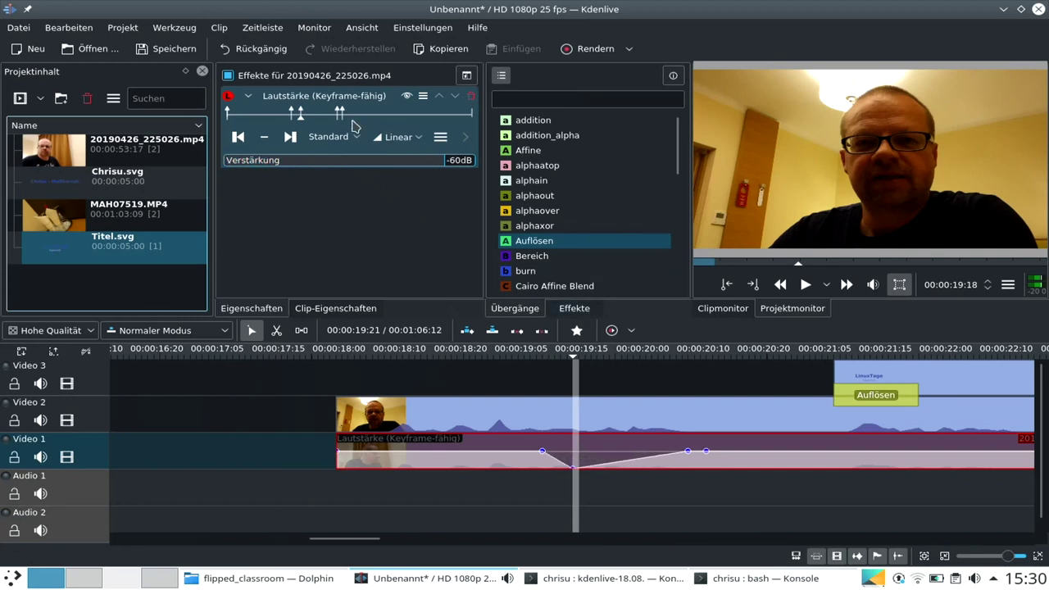
{"action": "left_click", "coordinate": [290, 136]}
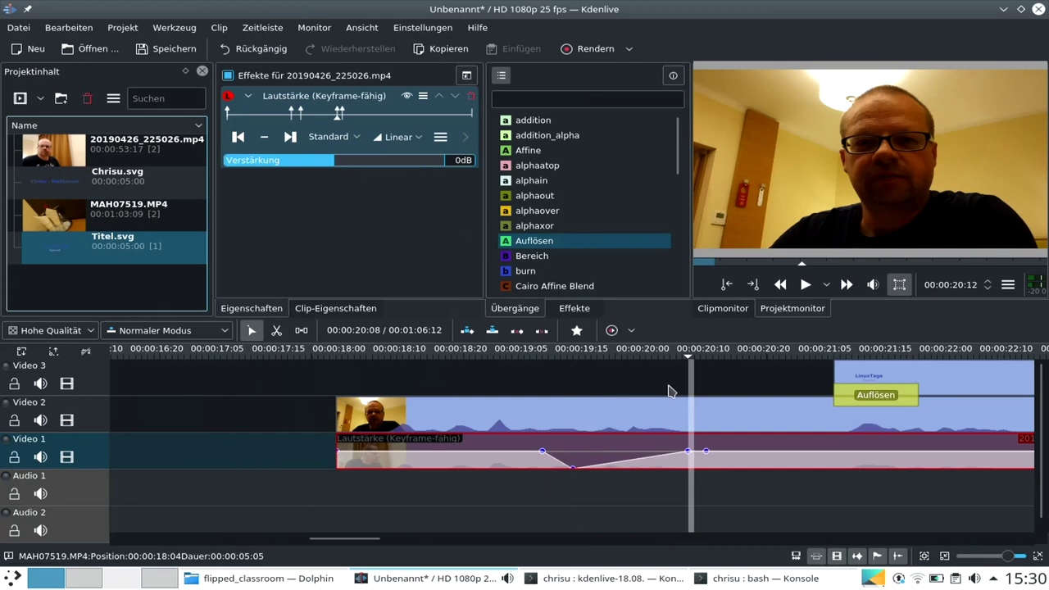
{"action": "left_click_drag", "start_coordinate": [379, 169], "coordinate": [334, 164]}
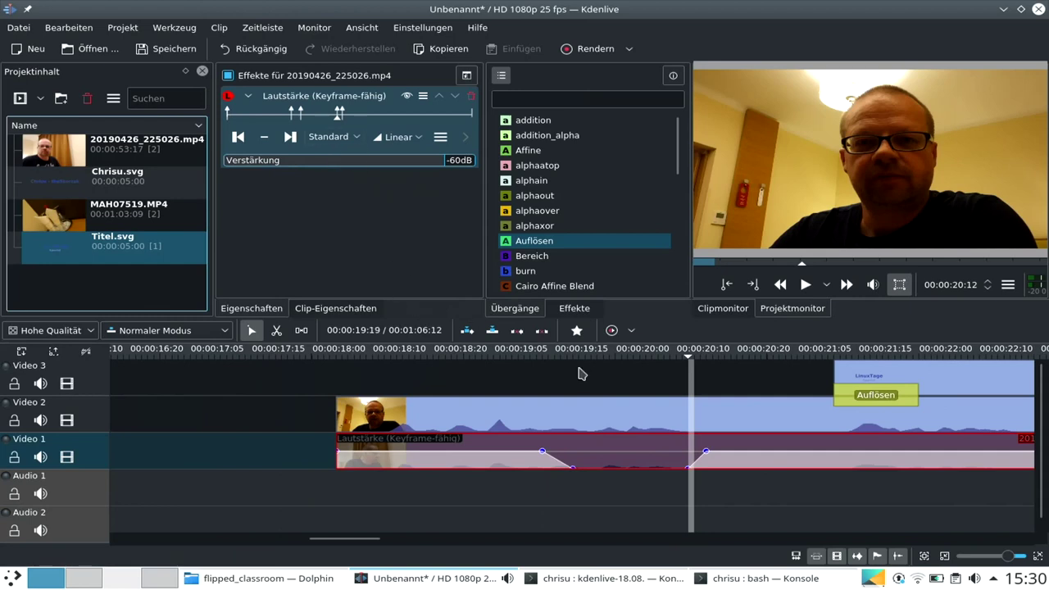
- Play back the timeline from 00:00:19:09 through the volume dip on Video 1
{"action": "left_click", "coordinate": [518, 357]}
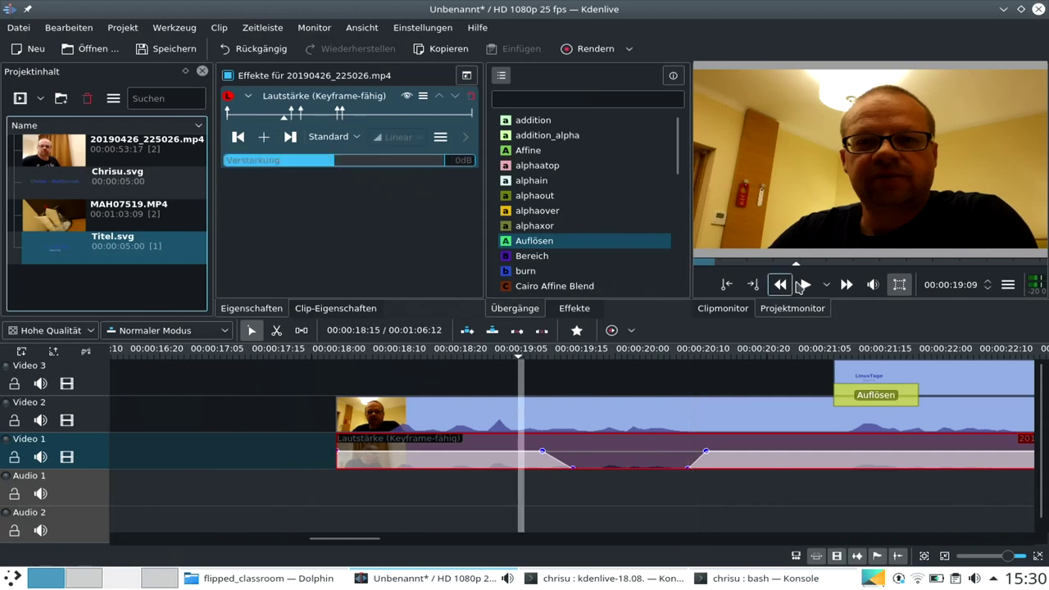
{"action": "left_click", "coordinate": [806, 284]}
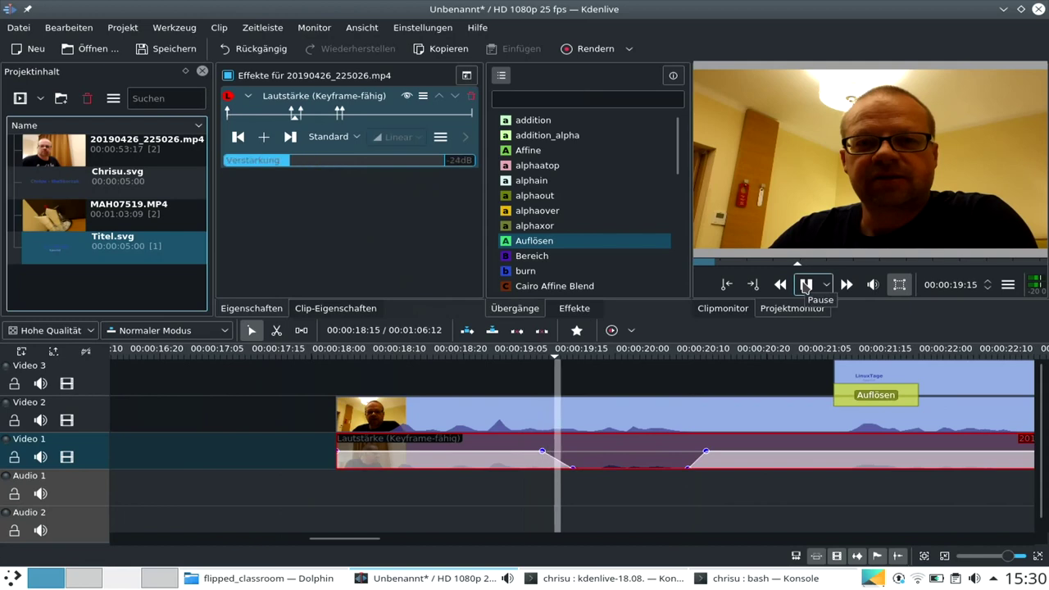
{"action": "left_click", "coordinate": [806, 284]}
- Mute the Video 2 track and play the timeline on to the start of the title clip
{"action": "left_click", "coordinate": [343, 410]}
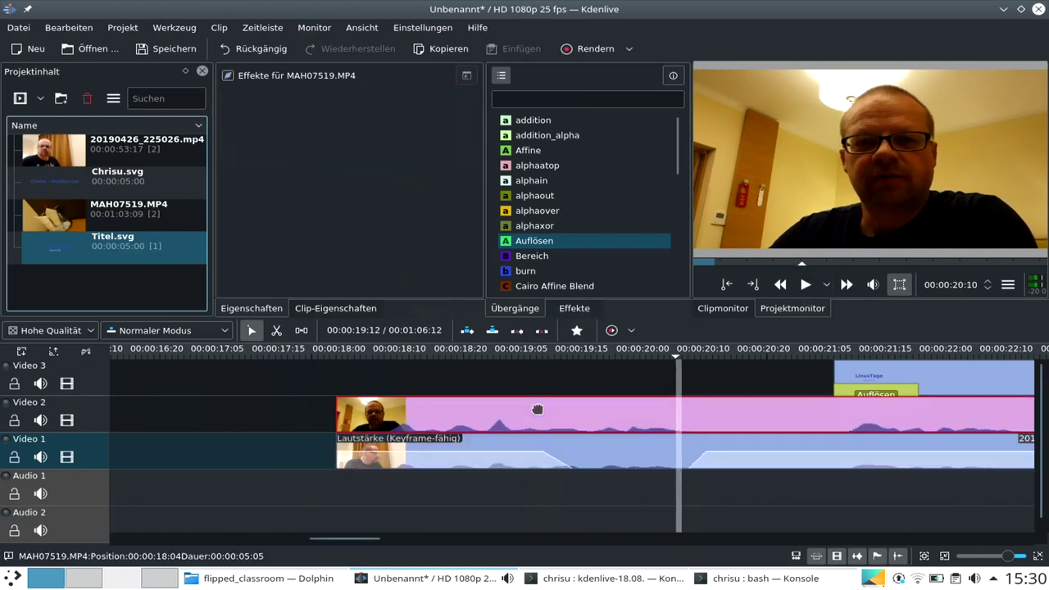
{"action": "left_click", "coordinate": [40, 421]}
{"action": "left_click", "coordinate": [805, 284]}
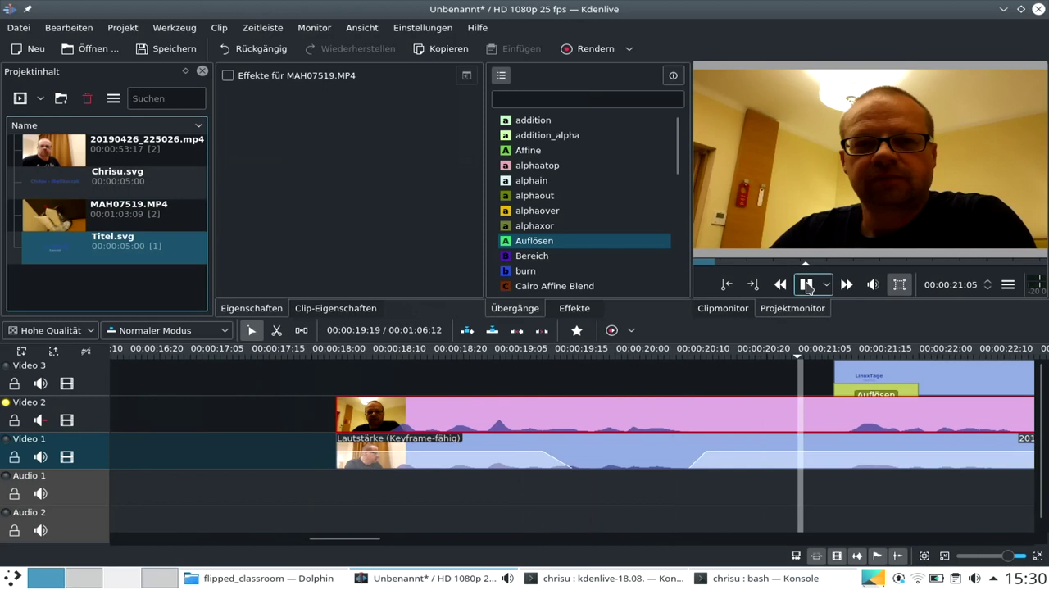
{"action": "left_click", "coordinate": [806, 284]}
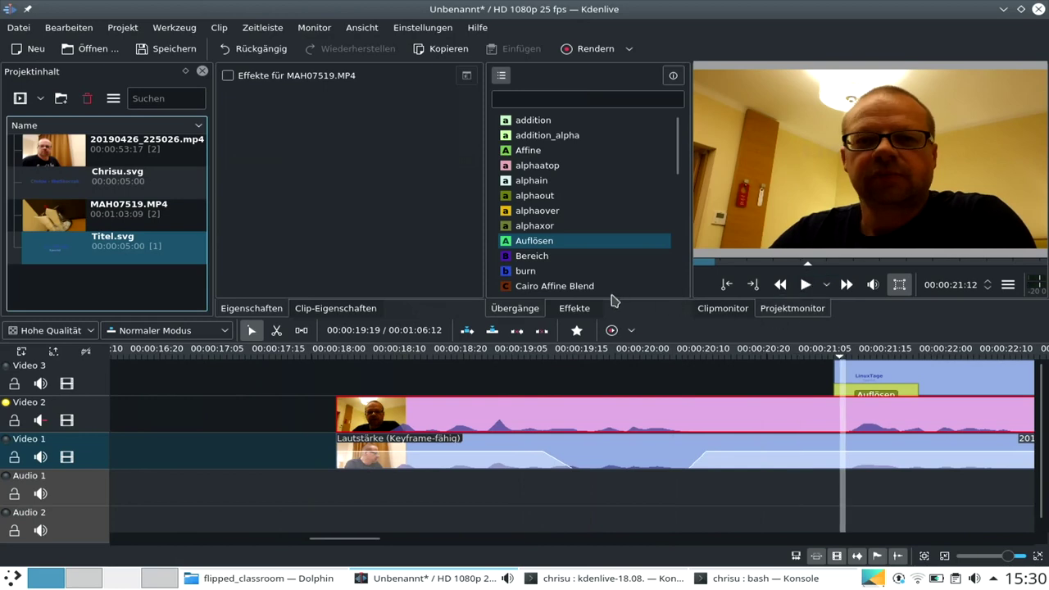
{"action": "scroll", "coordinate": [620, 541], "scroll_direction": "right", "scroll_amount": 3}
{"action": "scroll", "coordinate": [620, 545], "scroll_direction": "left", "scroll_amount": 3}
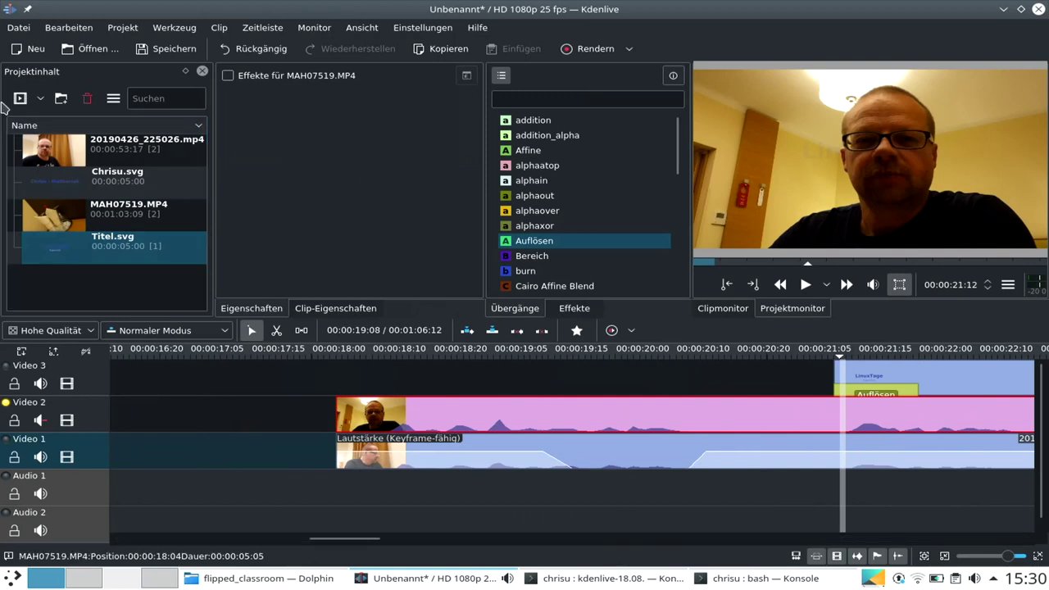
- Open the recently used project linuxtage.kdenlive and show its timeline from the beginning at a wider scale
{"action": "left_click", "coordinate": [18, 27]}
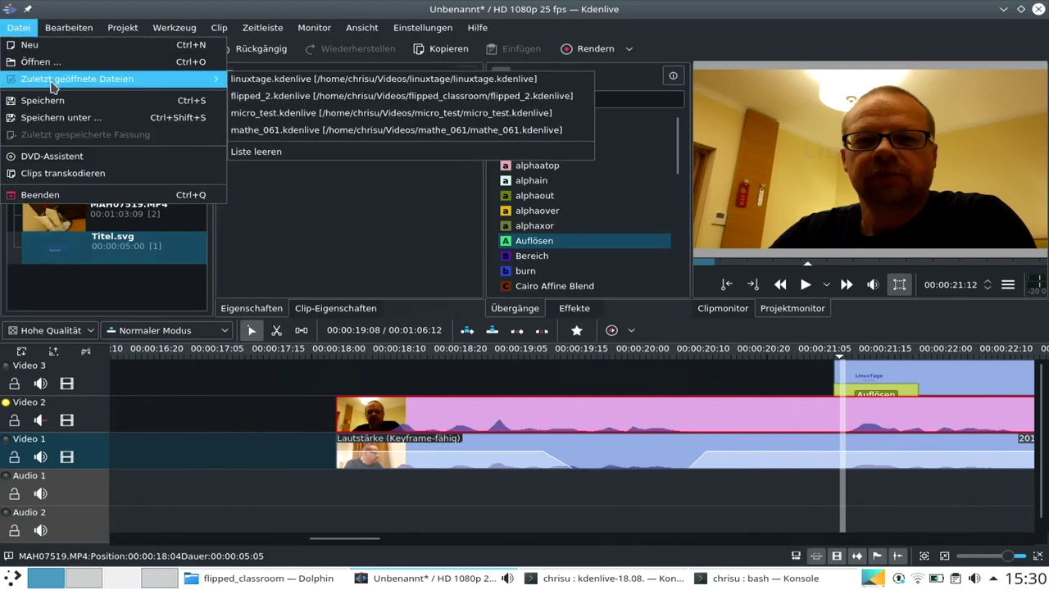
{"action": "left_click", "coordinate": [246, 79]}
{"action": "left_click", "coordinate": [504, 281]}
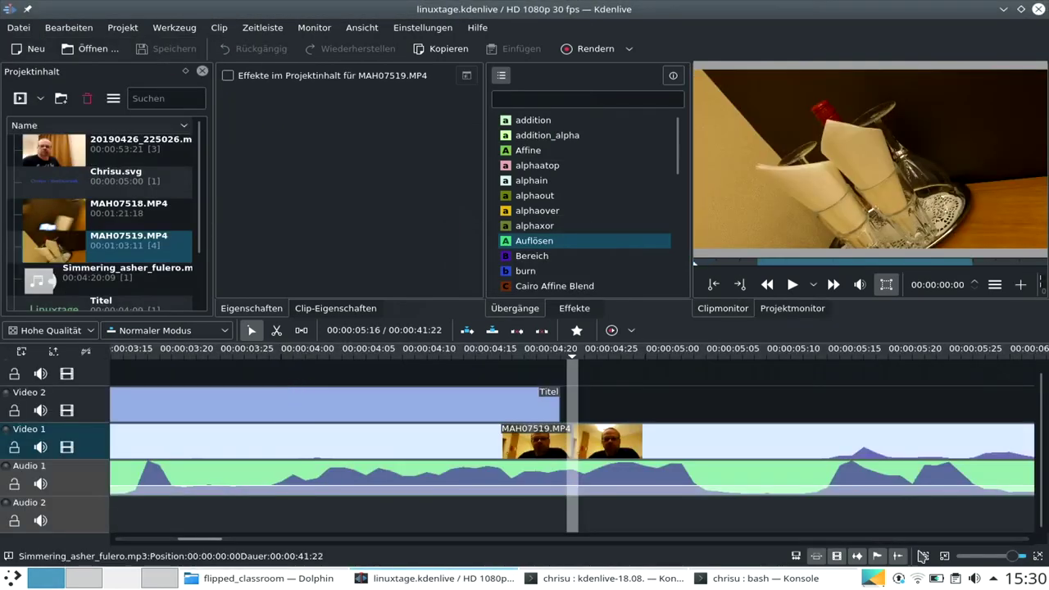
{"action": "left_click", "coordinate": [980, 562]}
{"action": "left_click", "coordinate": [980, 562]}
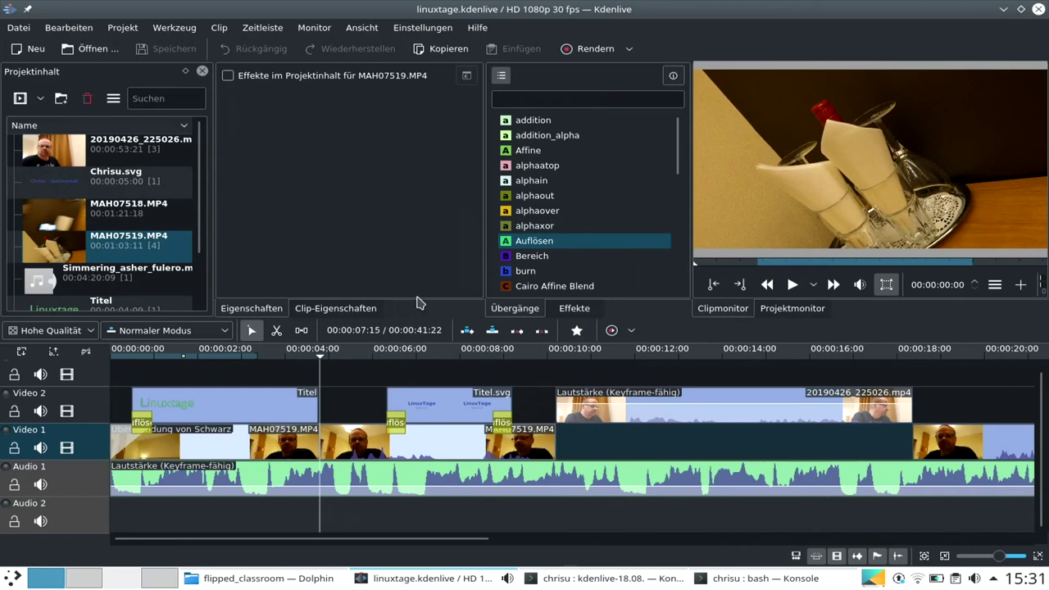
- Set up rendering of the whole project as MP4 (H264/AAC) and decline overwriting the existing linuxtage.mp4
{"action": "left_click", "coordinate": [596, 49]}
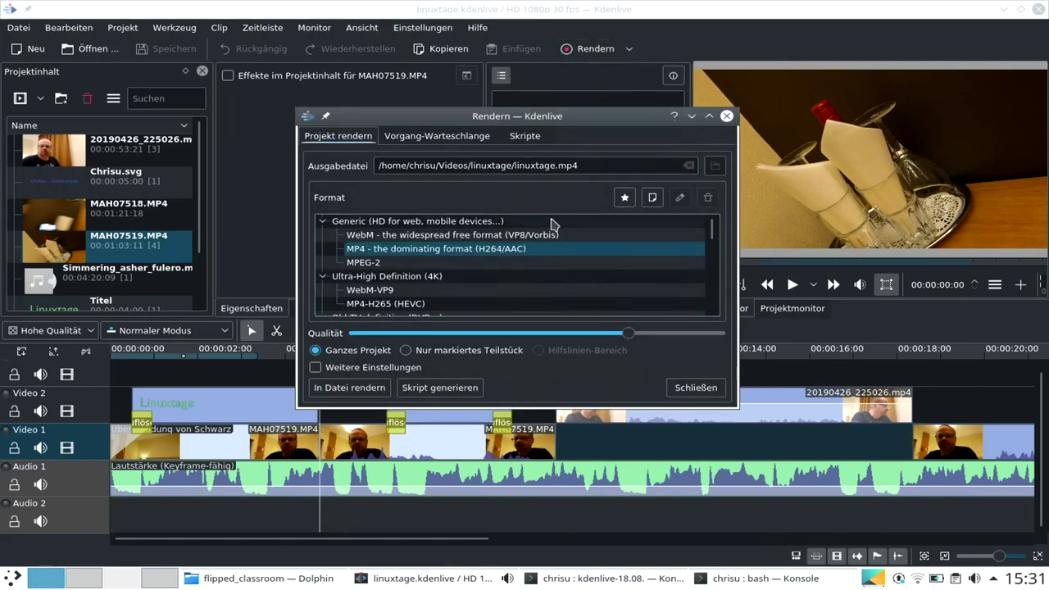
{"action": "left_click", "coordinate": [496, 250]}
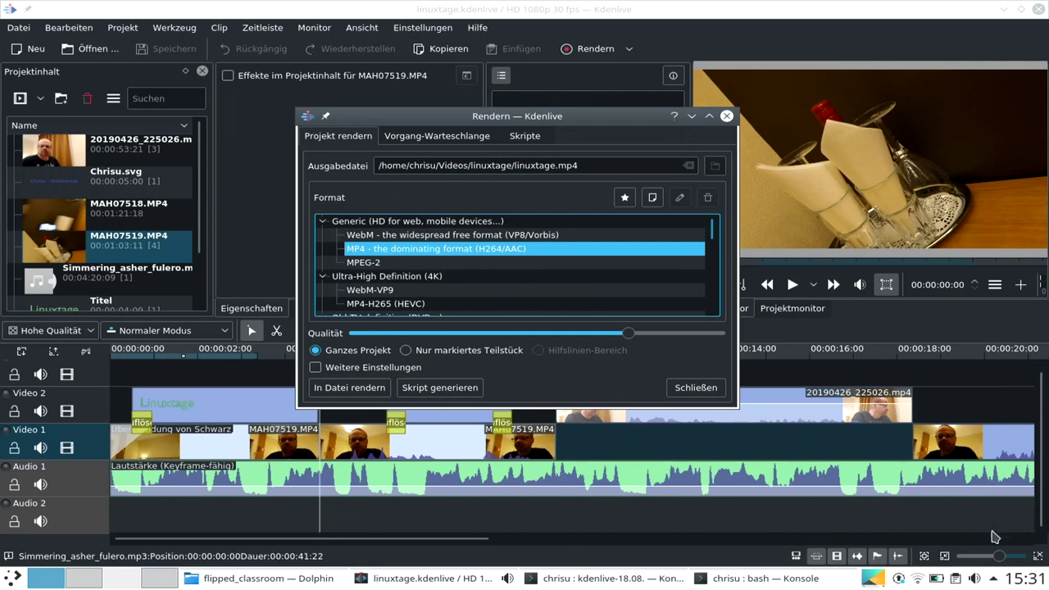
{"action": "scroll", "coordinate": [990, 541], "scroll_direction": "right", "scroll_amount": 3}
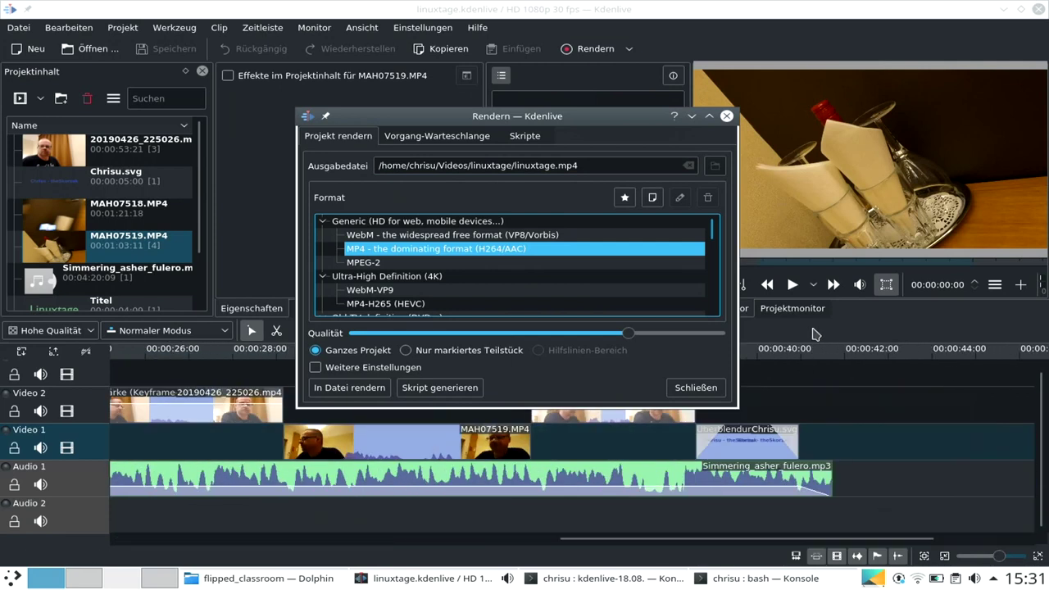
{"action": "left_click", "coordinate": [364, 391]}
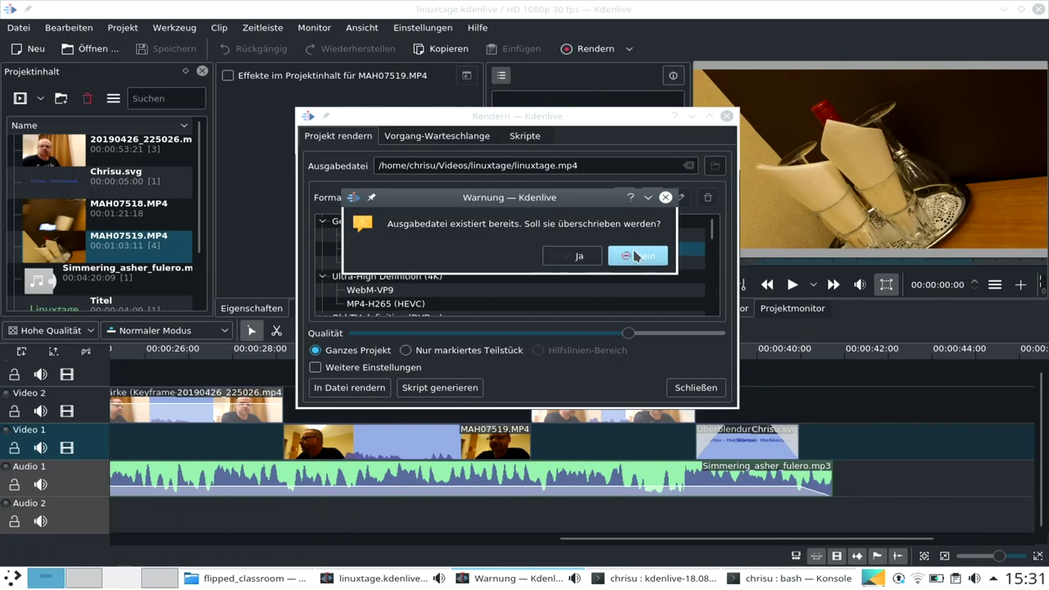
{"action": "left_click", "coordinate": [636, 256]}
- Render the project to linuxtage_1.mp4 in the linuxtage folder, with the computer set to shut down after rendering
{"action": "left_click", "coordinate": [544, 162]}
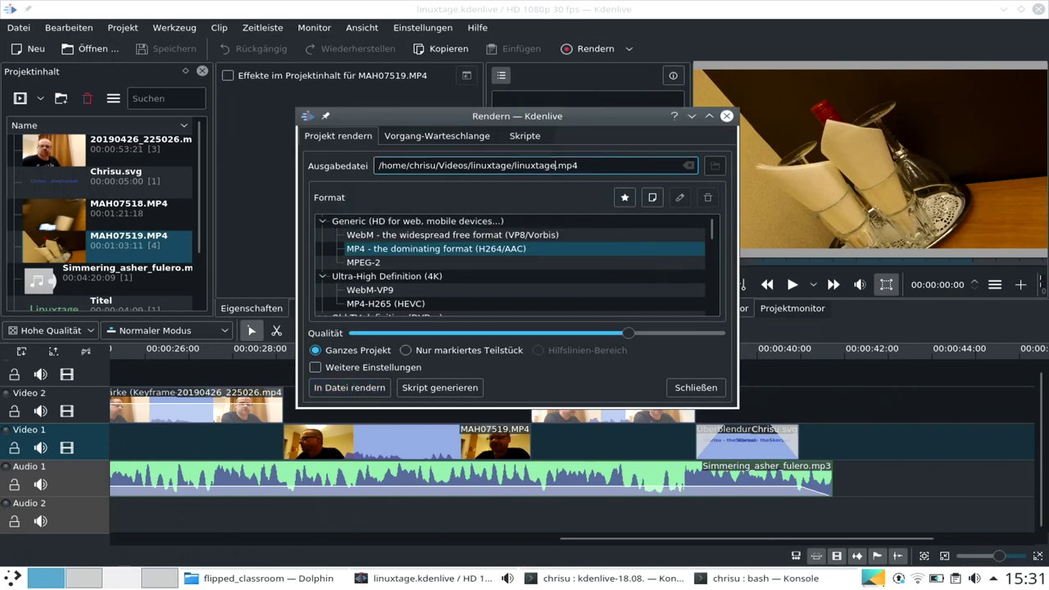
{"action": "type", "text": "_1"}
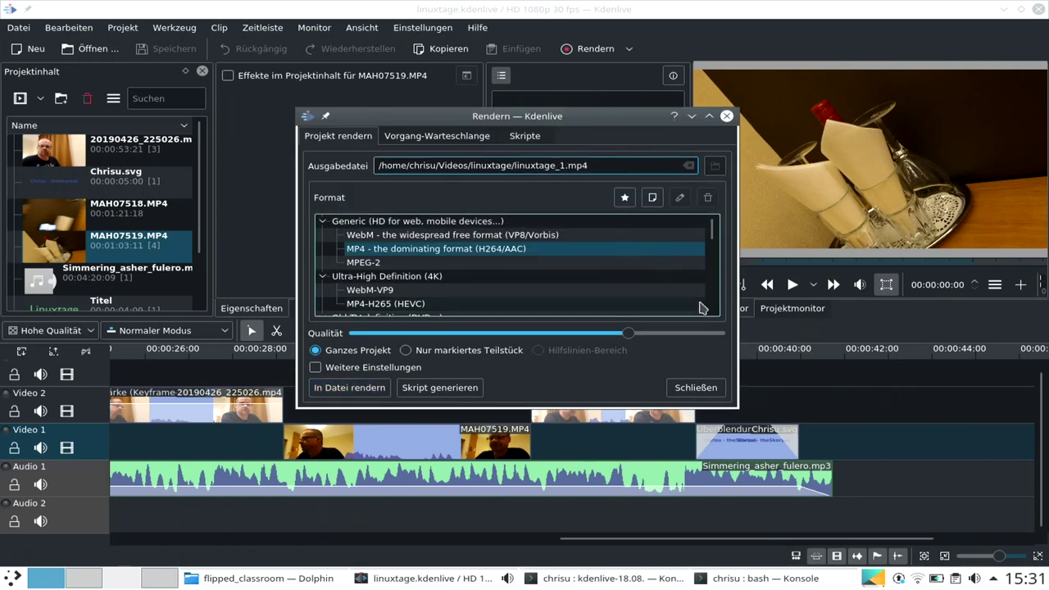
{"action": "left_click", "coordinate": [352, 388]}
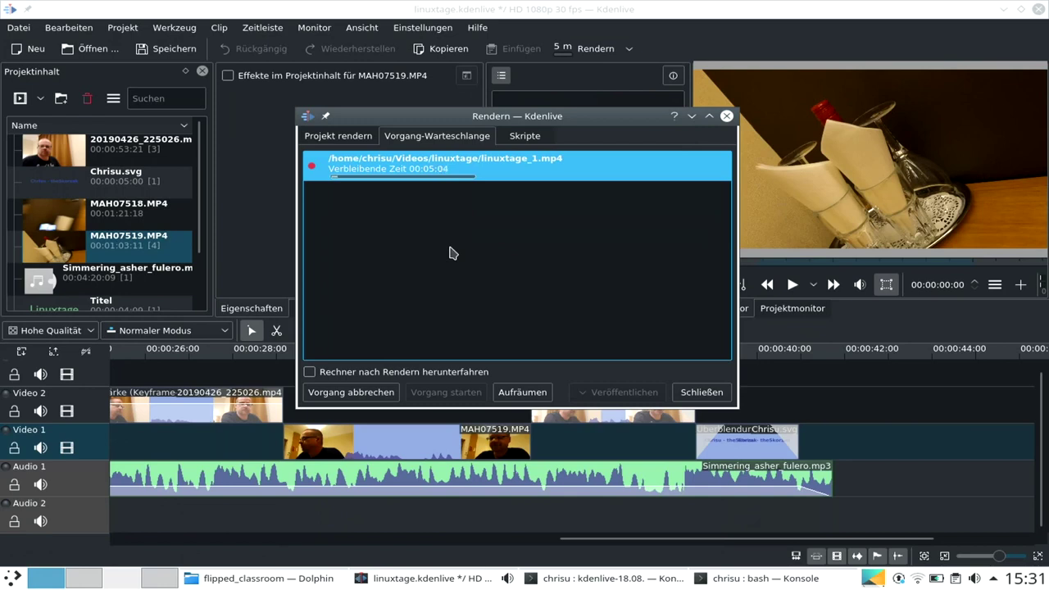
{"action": "left_click", "coordinate": [309, 373]}
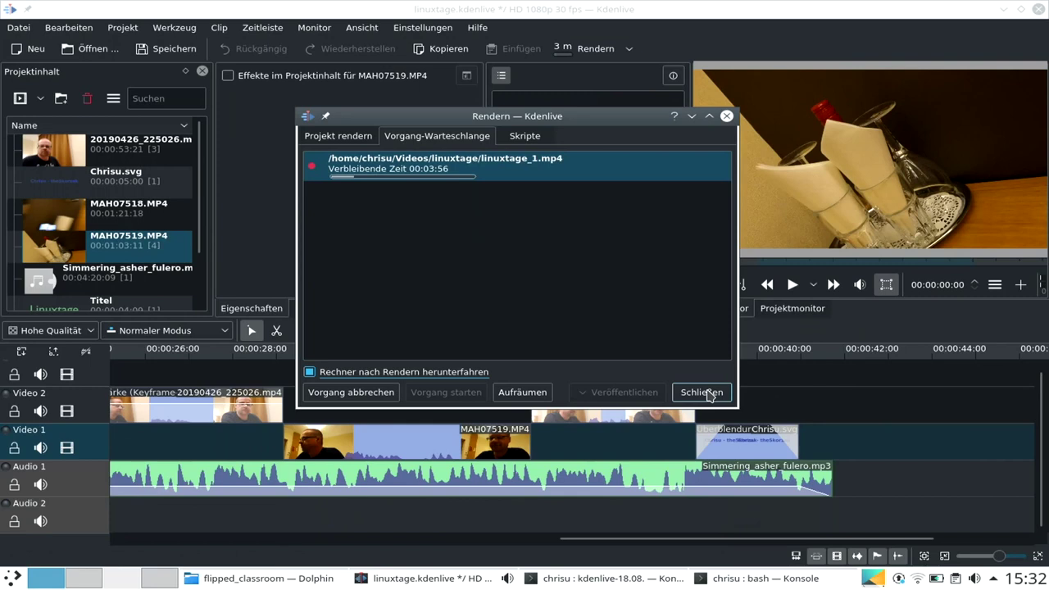
{"action": "left_click", "coordinate": [702, 392]}
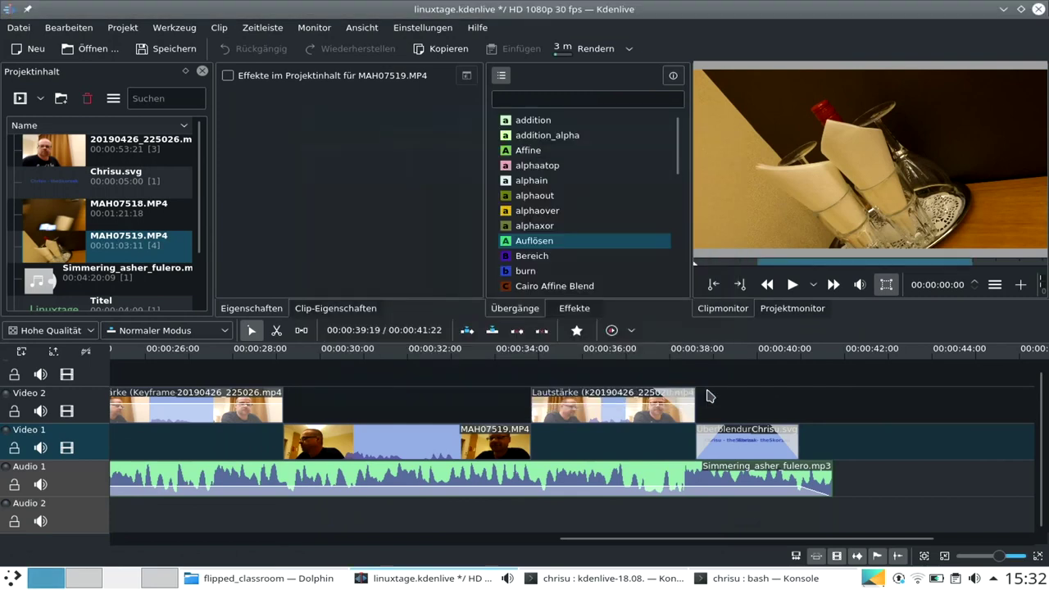
- Switch to Dolphin, open the Videos/linuxtage folder and play linuxtage.mp4 in full screen
{"action": "left_click", "coordinate": [249, 576]}
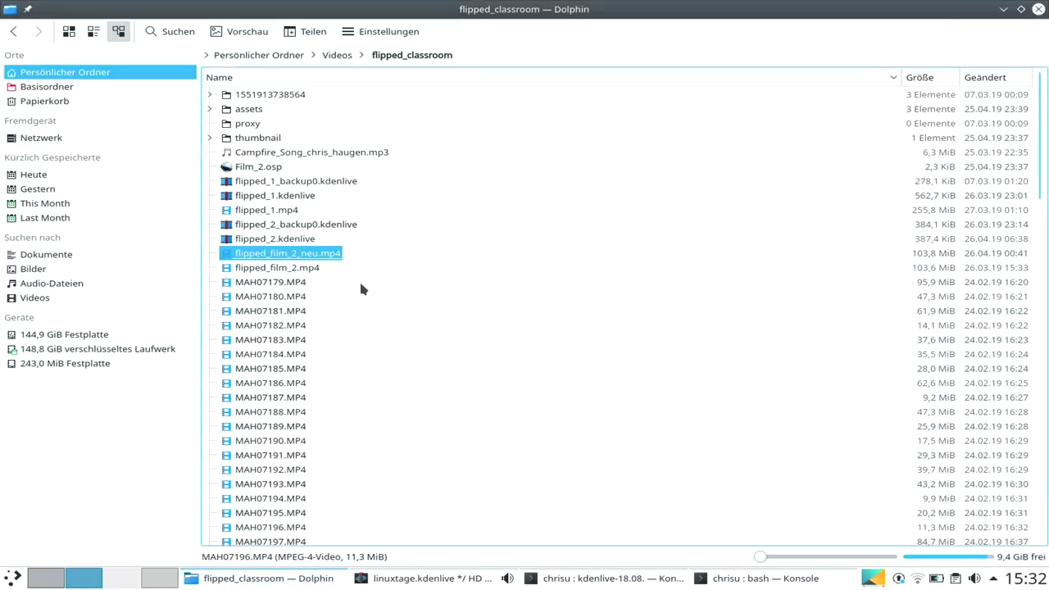
{"action": "left_click", "coordinate": [337, 56]}
{"action": "left_click", "coordinate": [264, 137]}
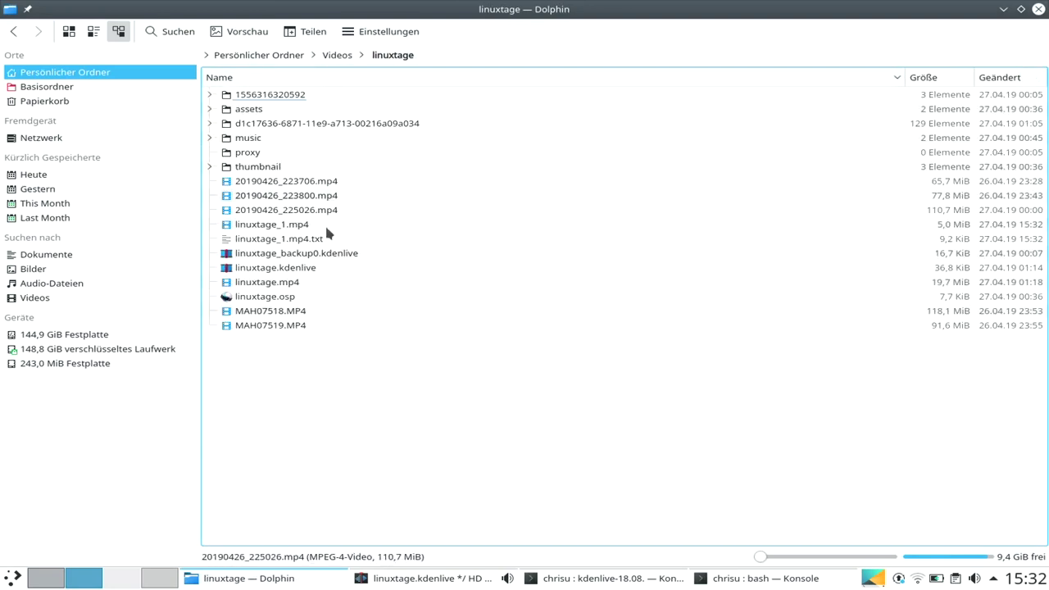
{"action": "left_click", "coordinate": [267, 283]}
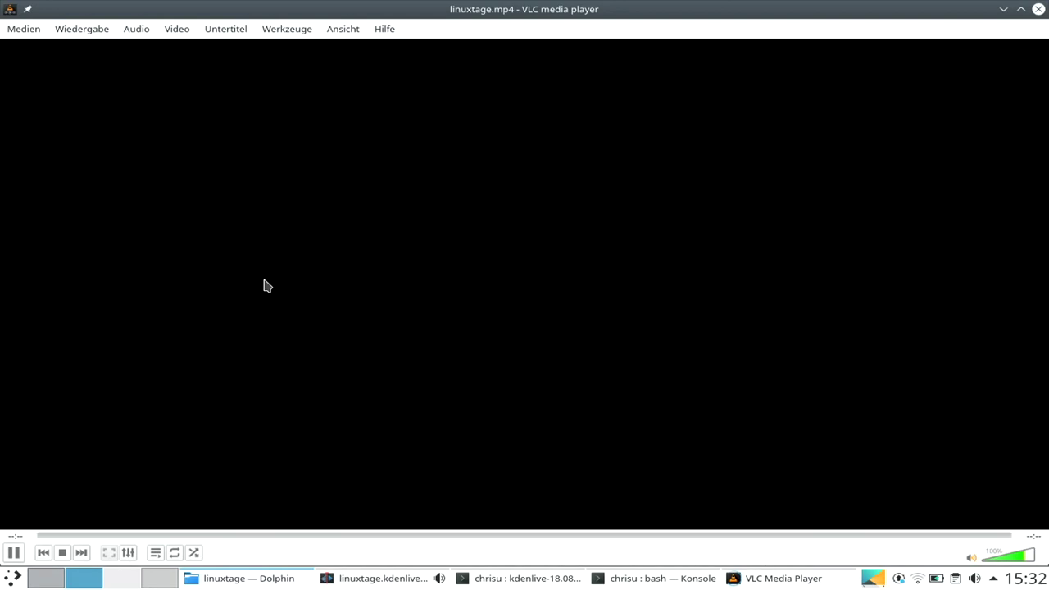
{"action": "double_click", "coordinate": [264, 286]}
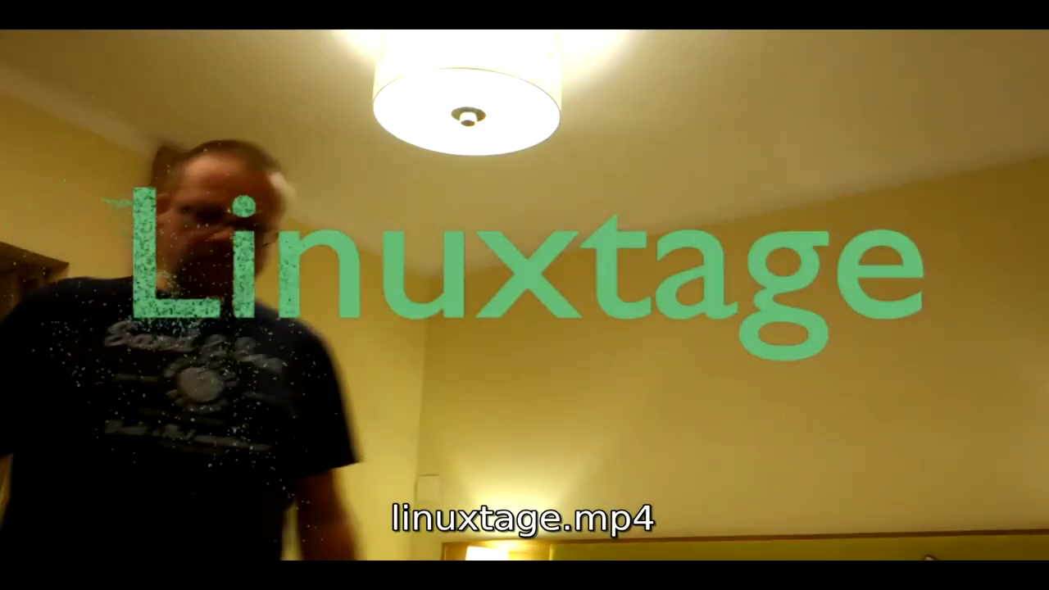